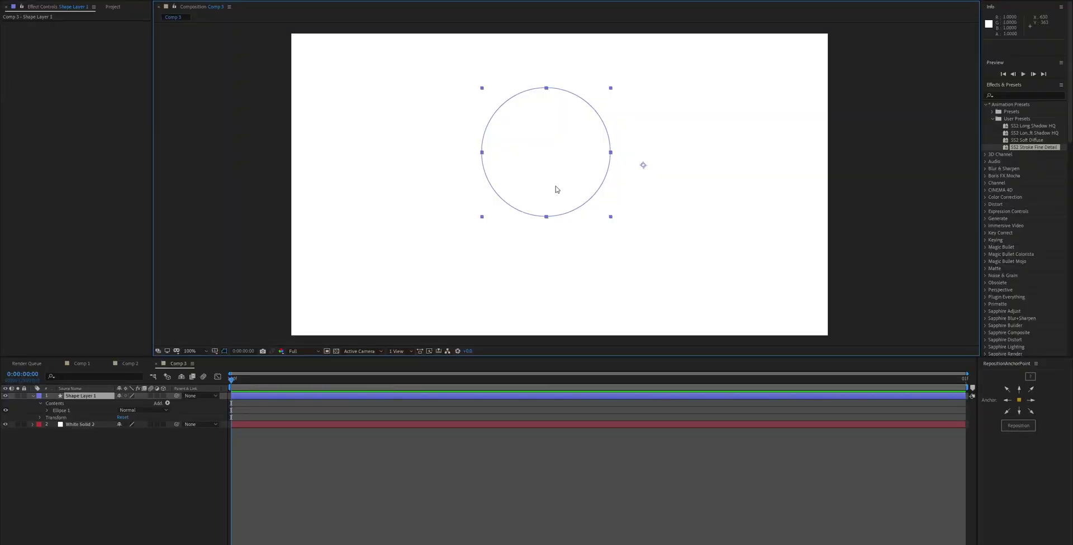
Step: Apply Shadow Studio 2 to the white circle layer through FX Console search
key("ctrl+space")
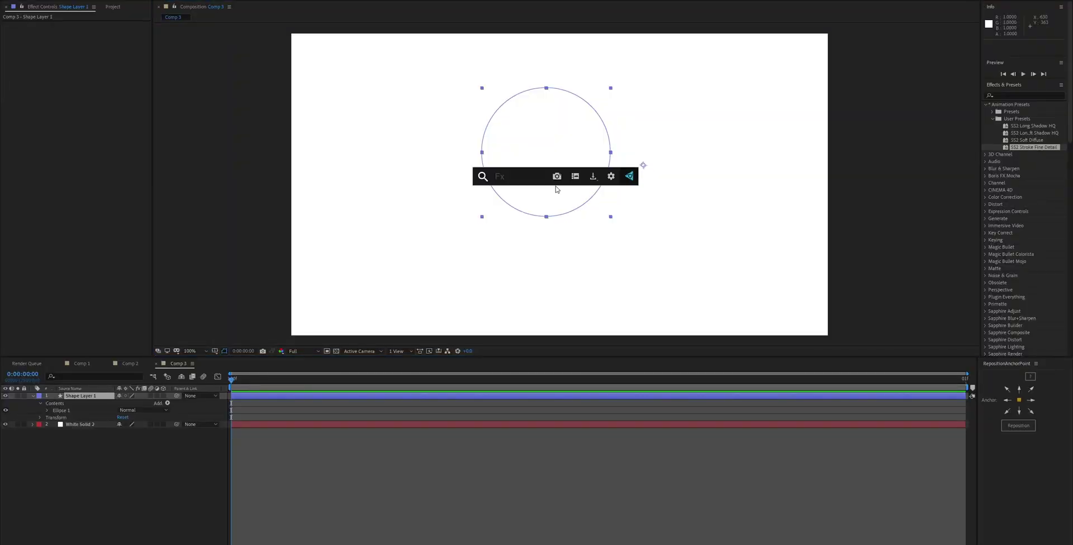
type("shad")
key("Down")
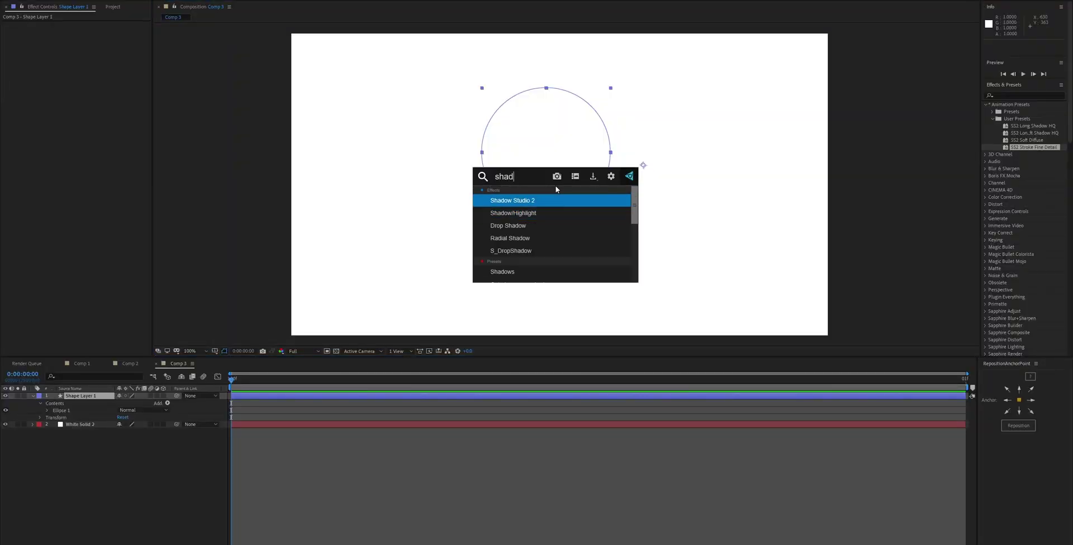
key("Return")
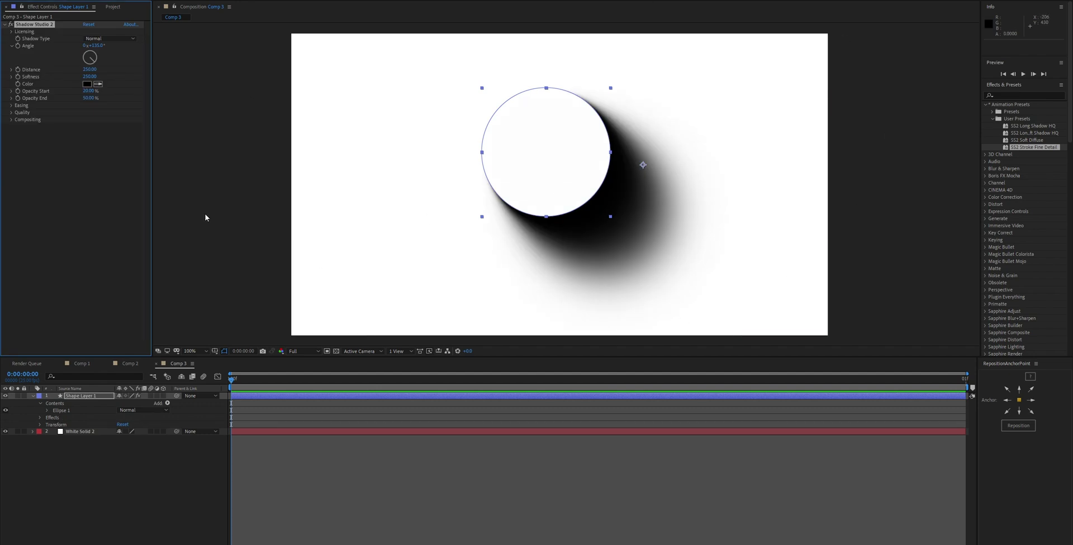
left_click(445, 209)
left_click(556, 174)
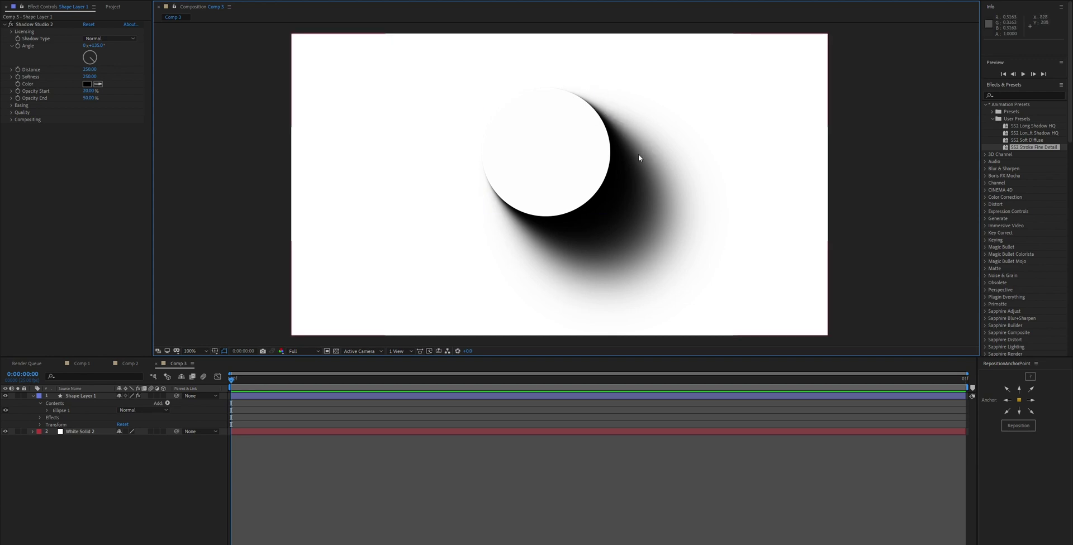
left_click(588, 164)
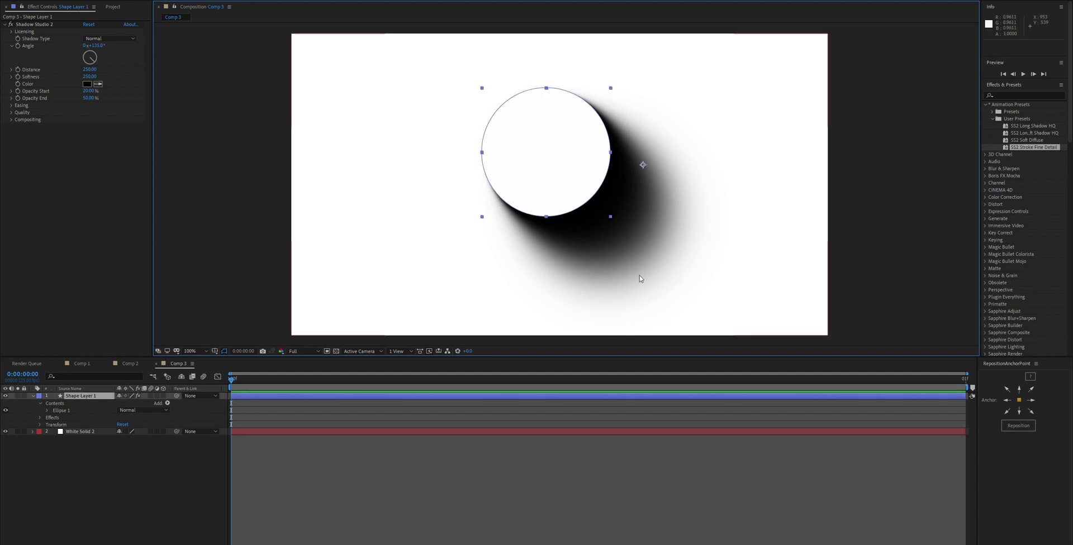
scroll(528, 243, "right", 1)
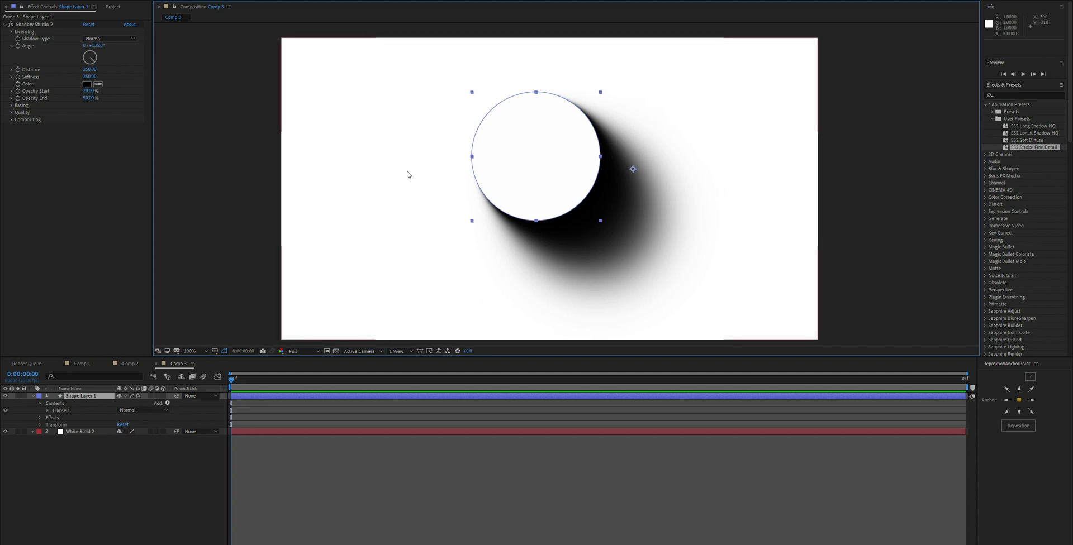
Step: Raise the shadow Distance and set Advanced Softness easing to 100%
left_click(62, 54)
left_click_drag(90, 70, 196, 64)
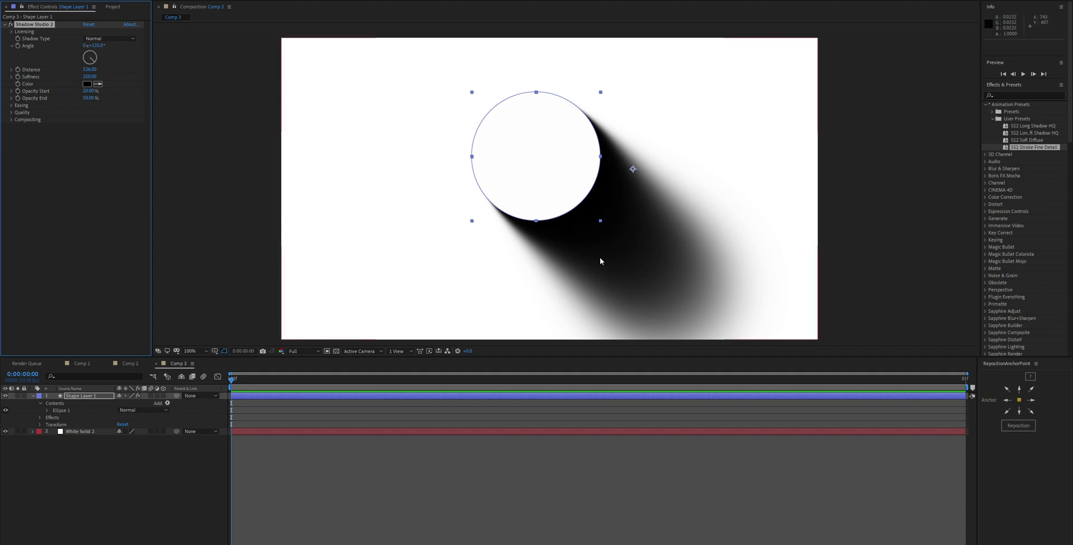
left_click(12, 105)
left_click(19, 127)
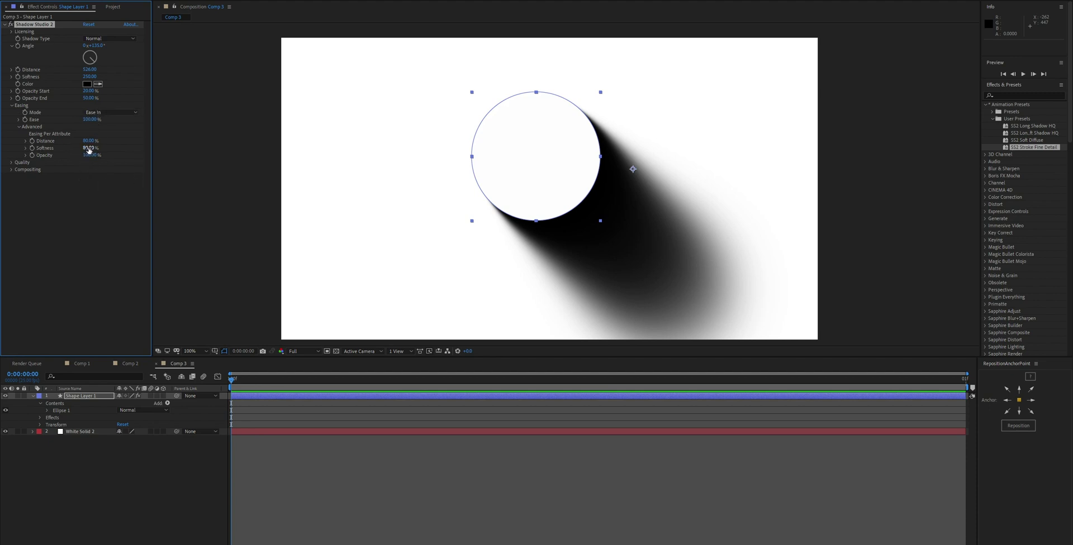
type("0")
key("Return")
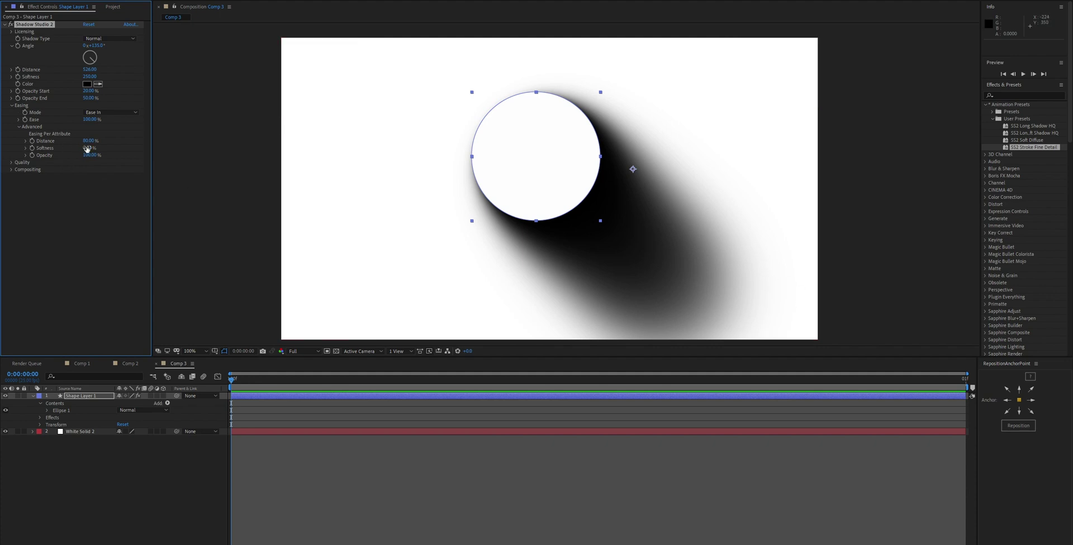
left_click_drag(86, 149, 663, 191)
left_click(597, 214)
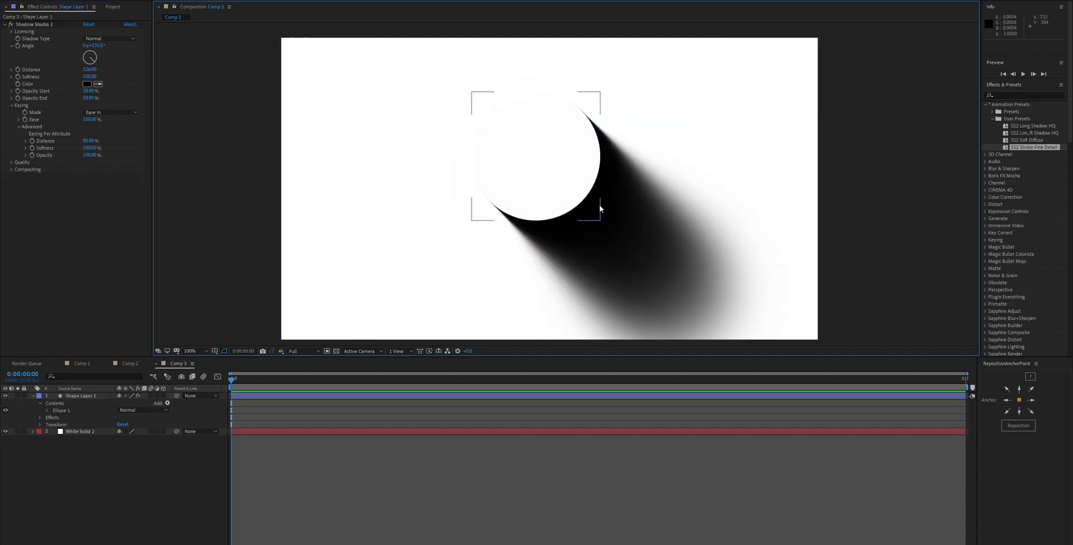
left_click(538, 270)
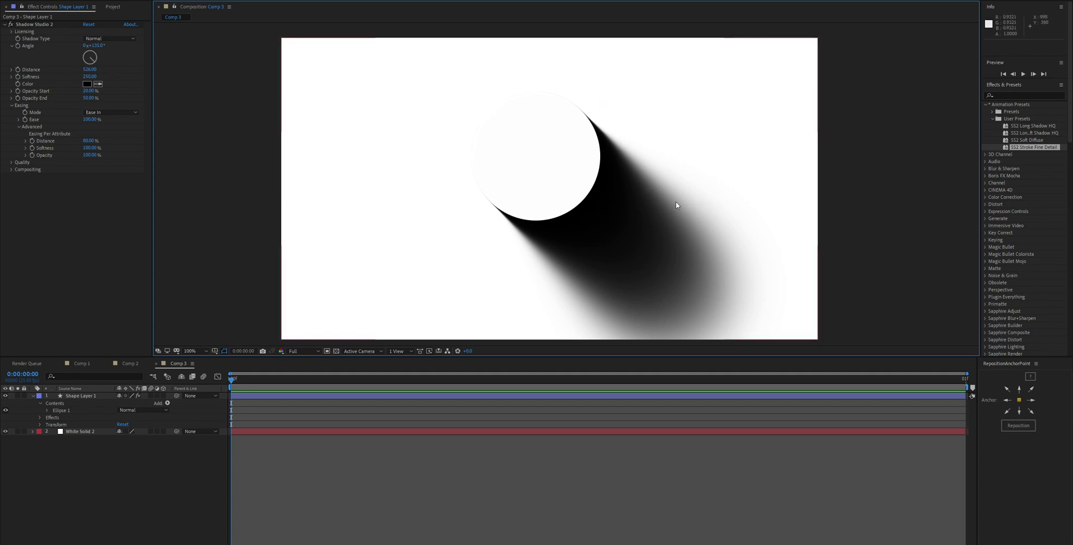
Step: Keep Easing Mode at Ease In and raise Softness to 479
left_click(86, 115)
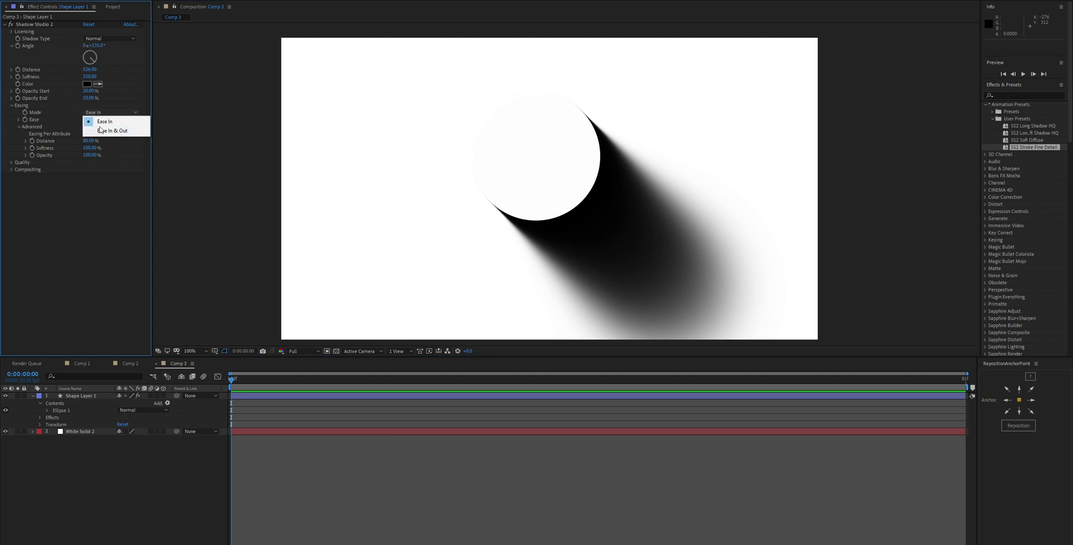
left_click(91, 117)
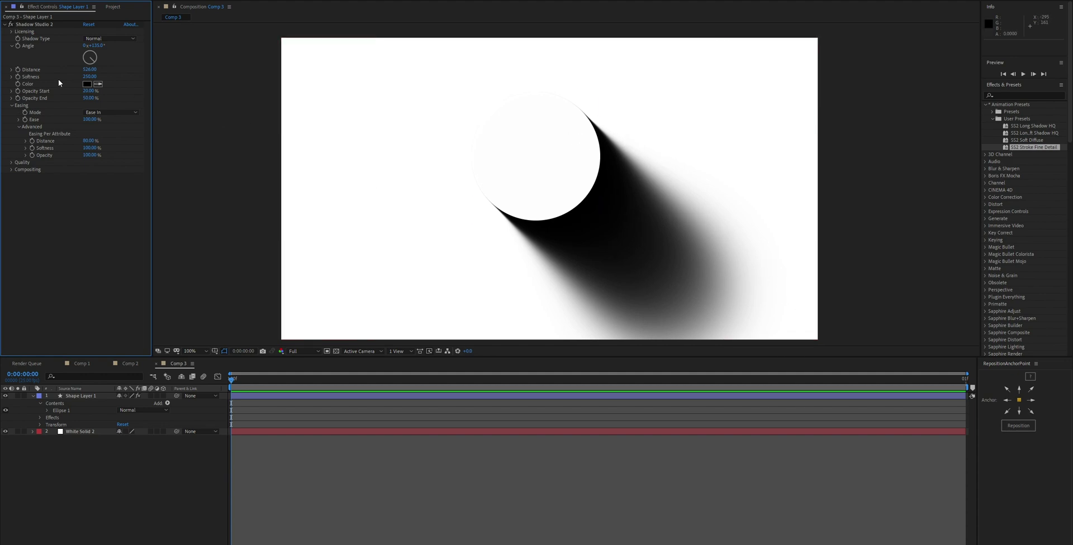
left_click_drag(89, 77, 280, 77)
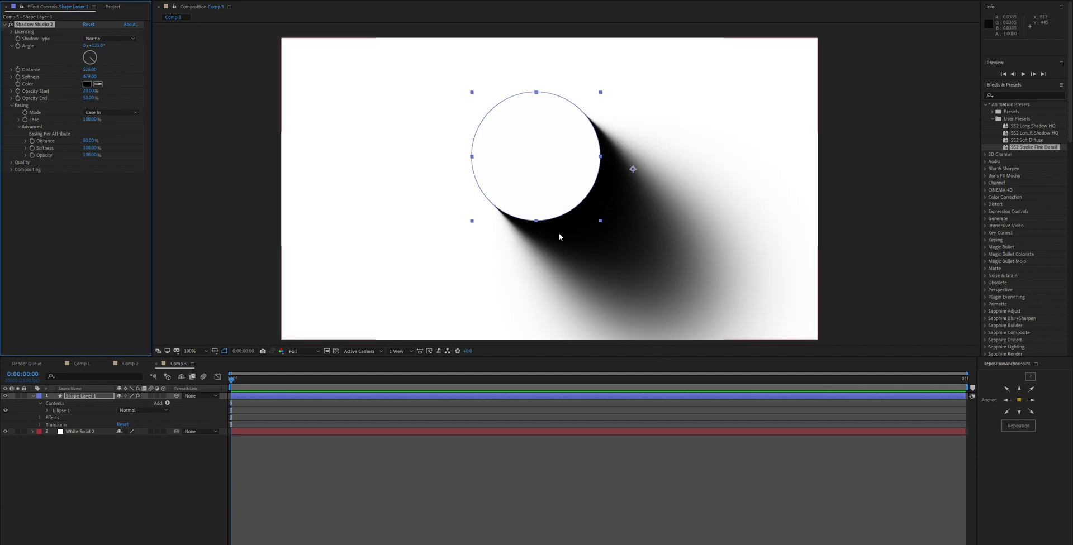
left_click(215, 210)
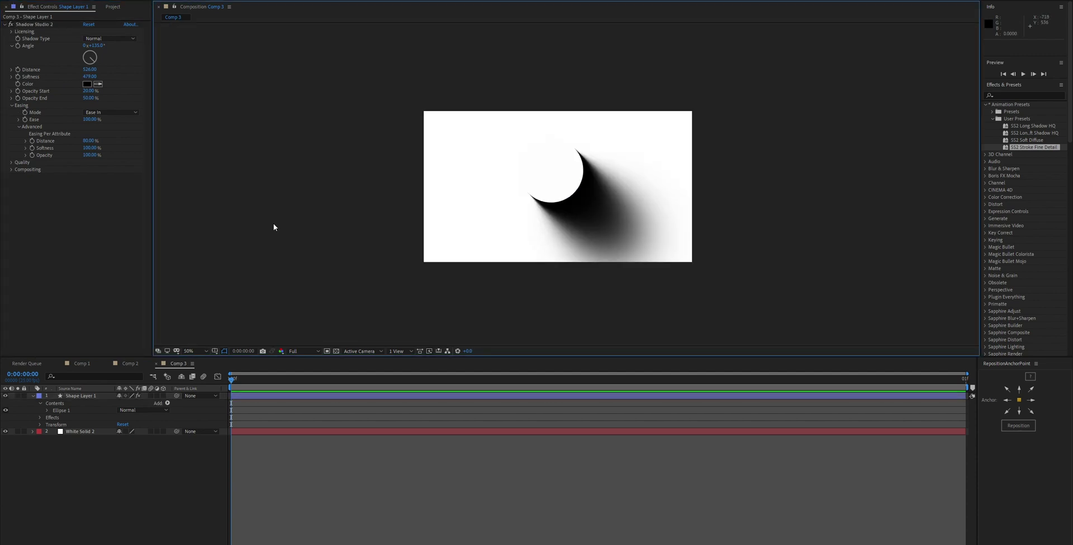
Step: Drag the circle to a new spot to test how the shadow follows
left_click(542, 221)
left_click(326, 187)
left_click(531, 165)
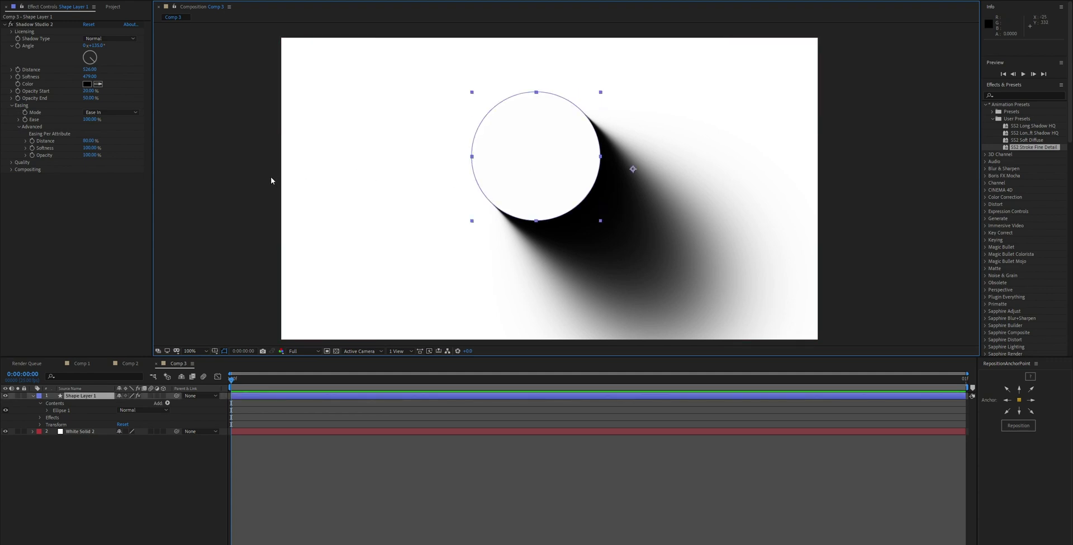
left_click(270, 177)
left_click(517, 172)
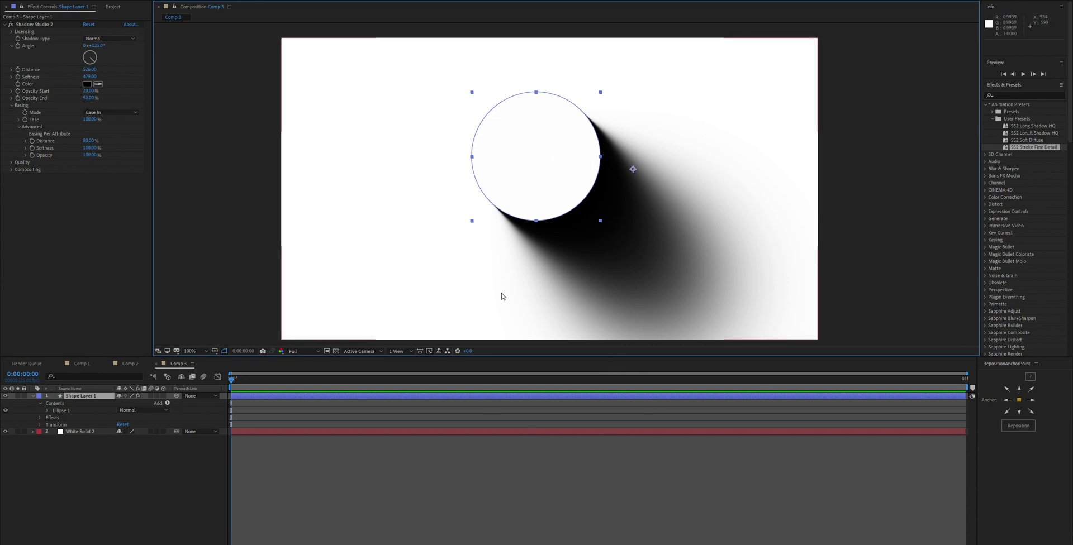
mouse_move(512, 177)
left_mouse_down()
mouse_move(501, 198)
mouse_move(497, 180)
left_mouse_up()
left_click(285, 223)
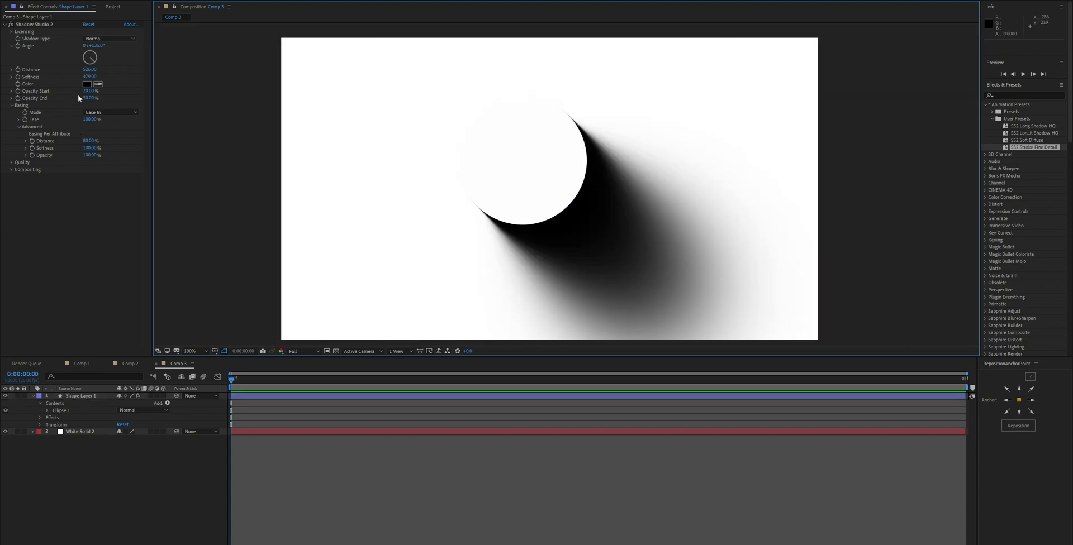
Step: Lower the shadow's Opacity Start, undoing the trial Opacity End changes
left_click_drag(82, 90, 74, 94)
key("ctrl+shift+a")
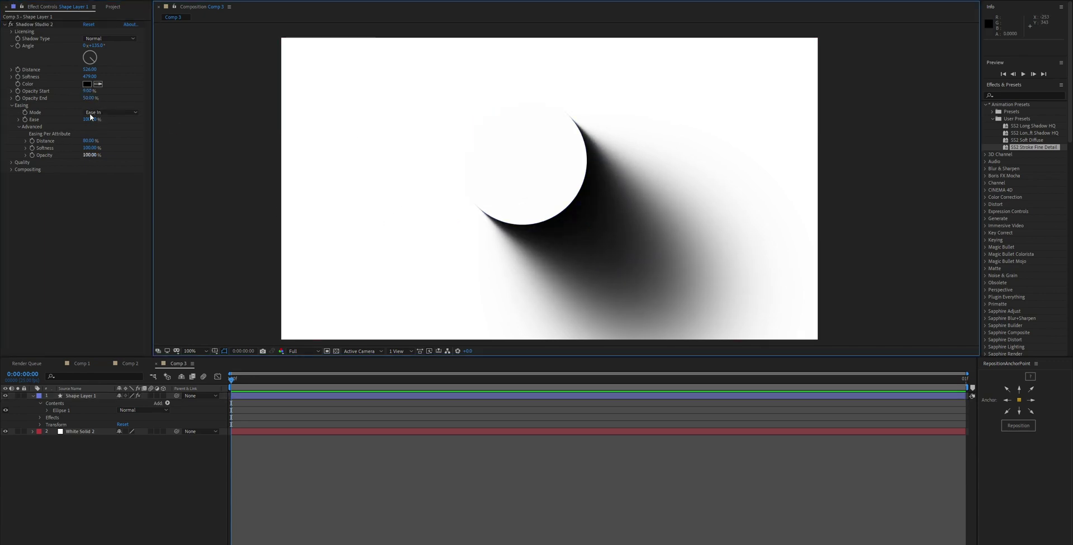
left_click(88, 98)
type("0")
key("Return")
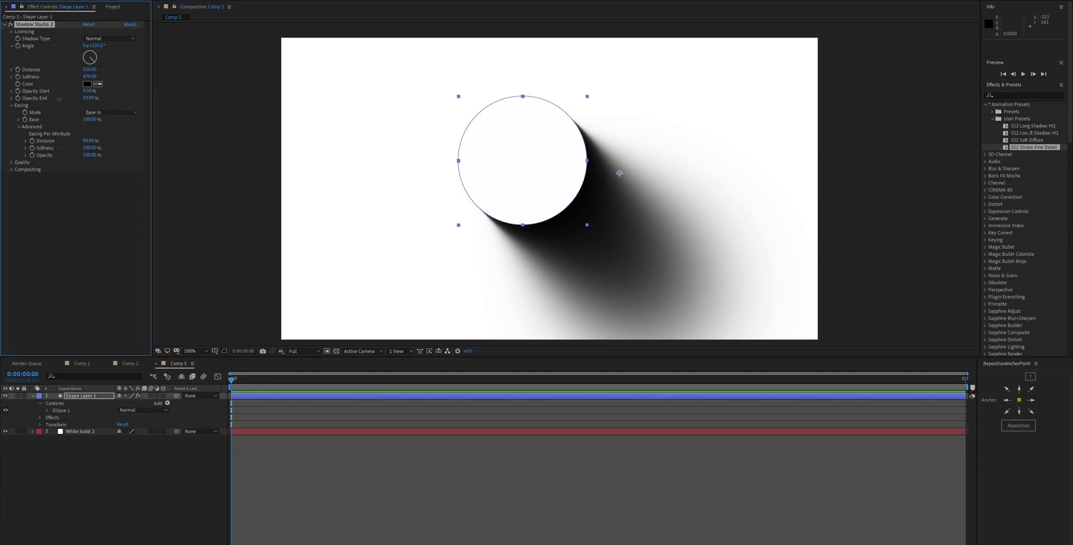
left_click_drag(53, 100, 86, 105)
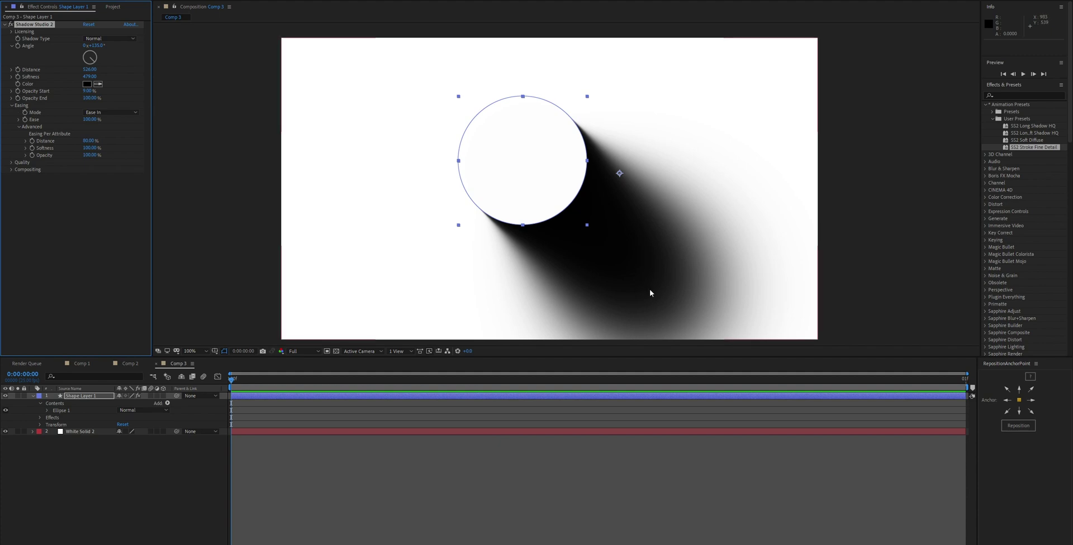
key("ctrl+z")
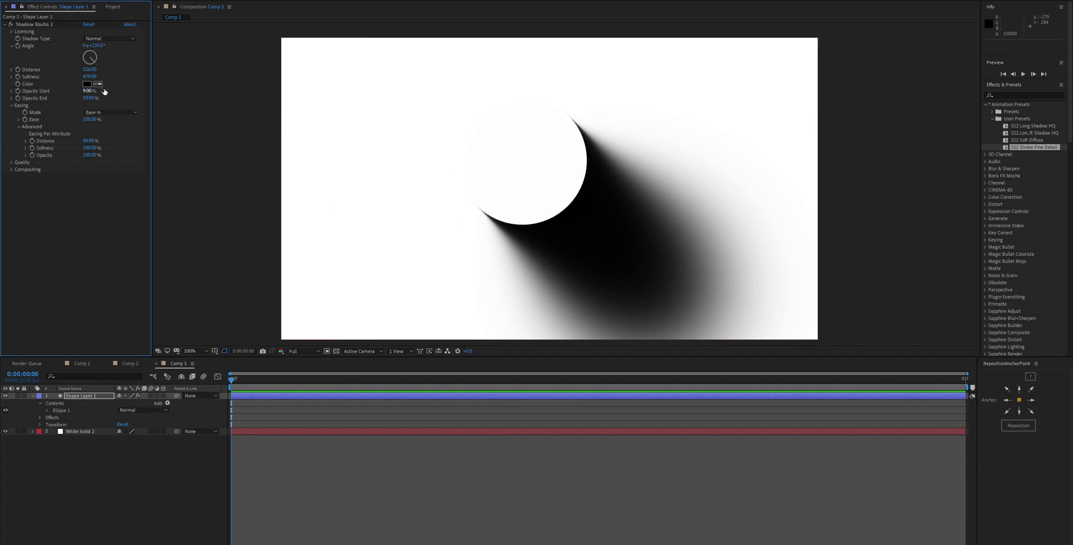
key("ctrl+z")
key("ctrl+z")
key("ctrl+z")
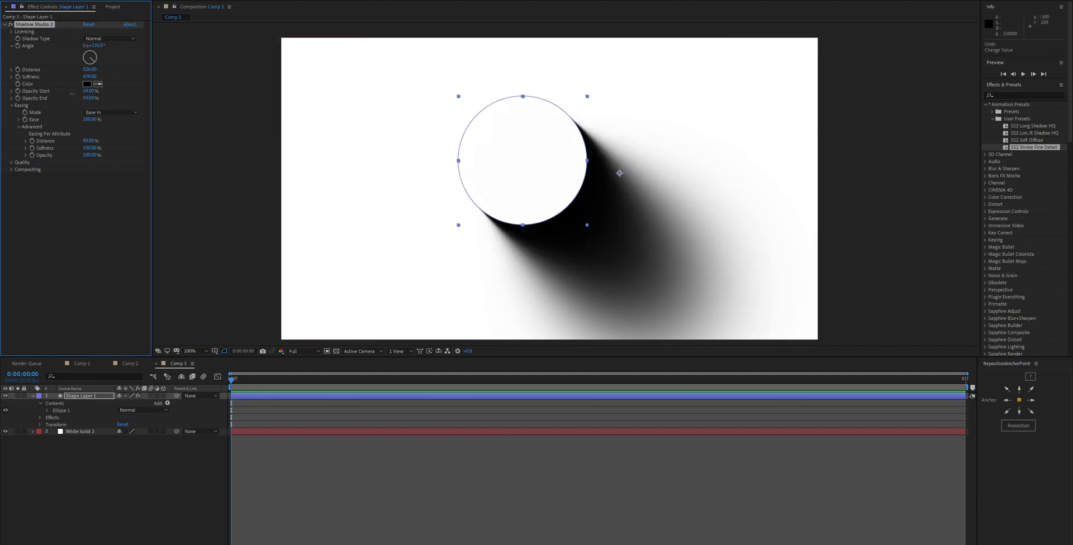
left_click(622, 229)
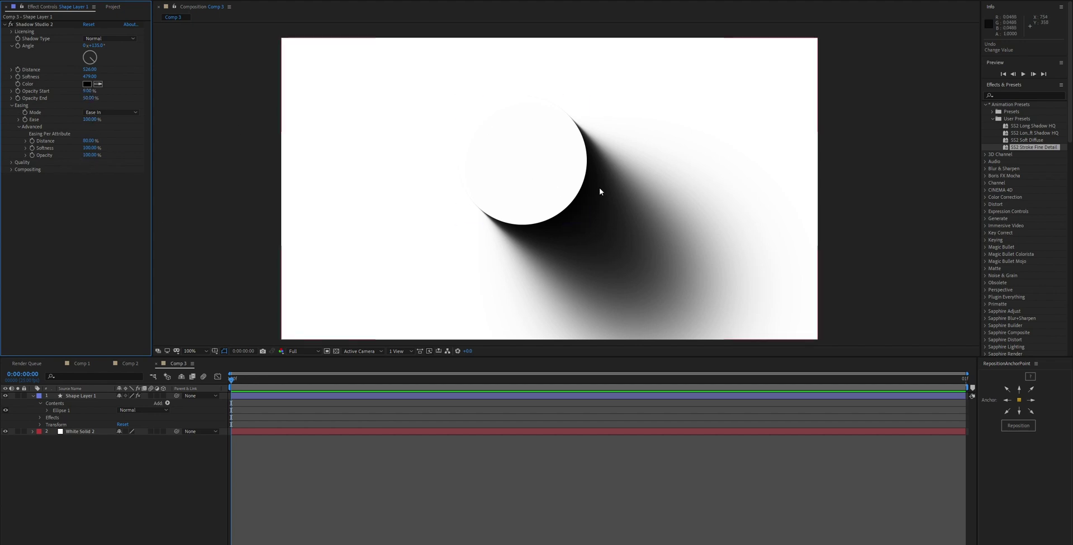
Step: Set Easing Opacity to 0%, lower Opacity Start and End, and check the extent
left_click_drag(89, 154, 56, 177)
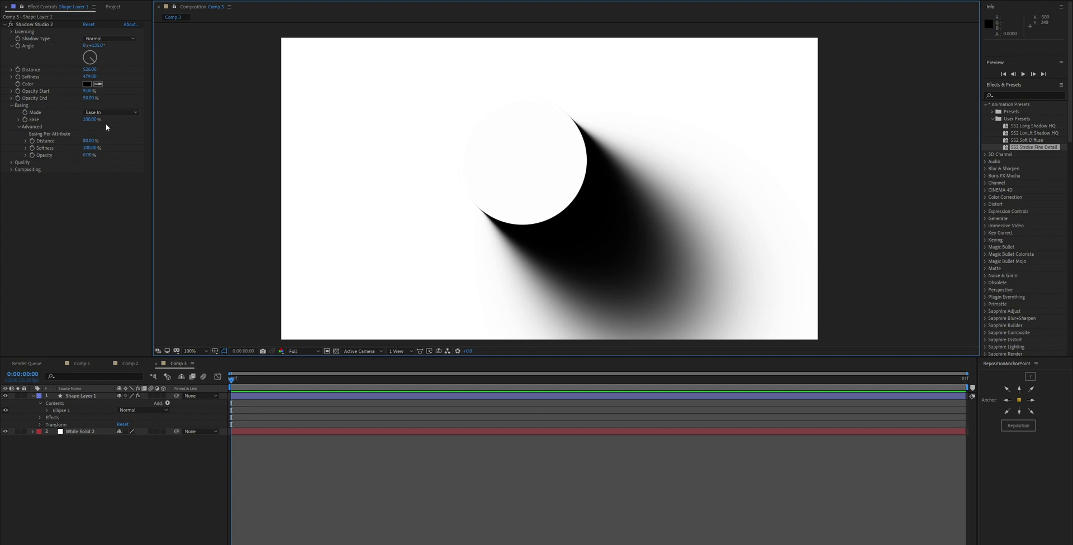
left_click_drag(87, 91, 73, 94)
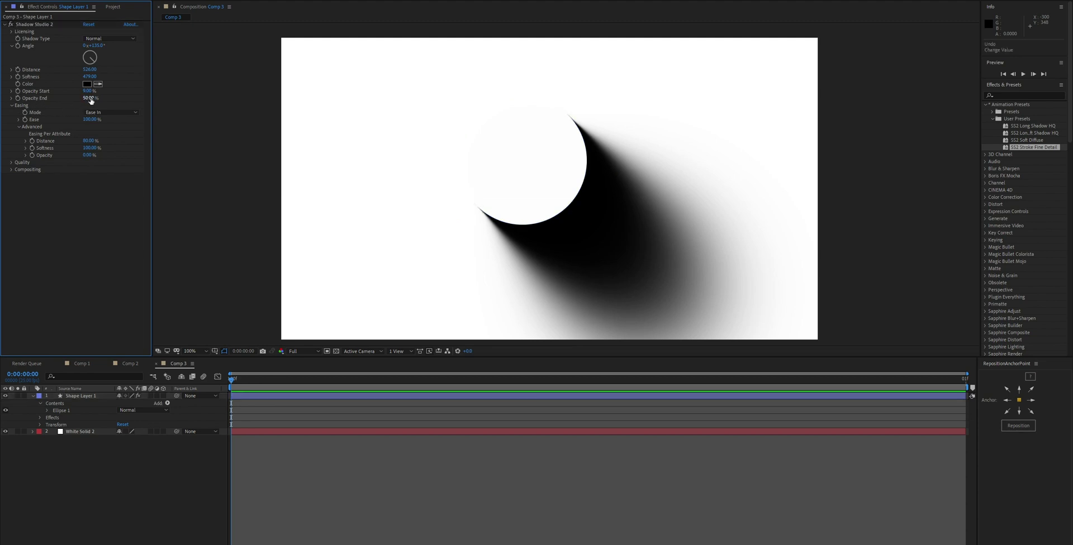
left_click_drag(88, 99, 42, 98)
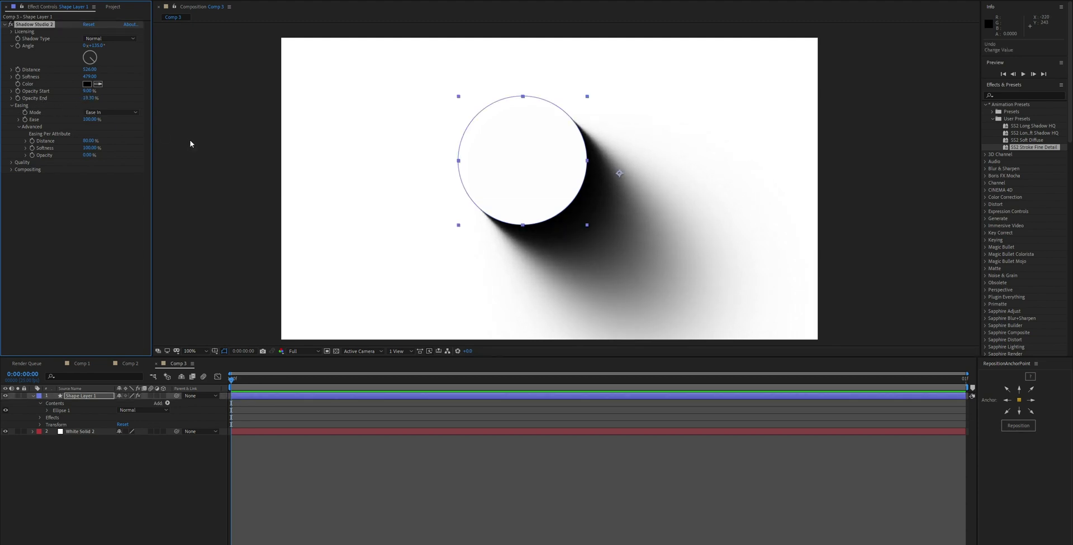
key("comma")
key("period")
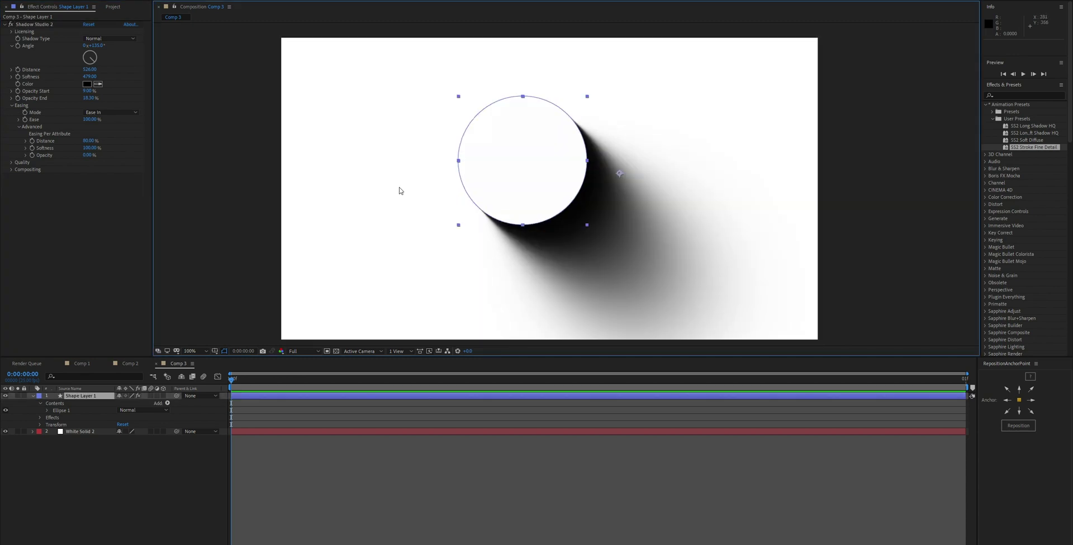
left_click(33, 25)
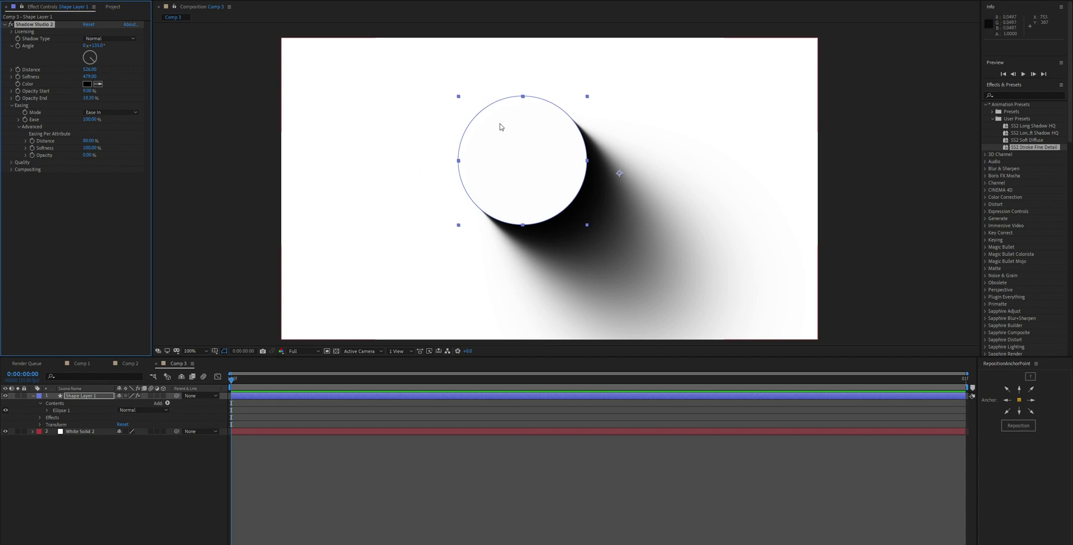
left_click(76, 363)
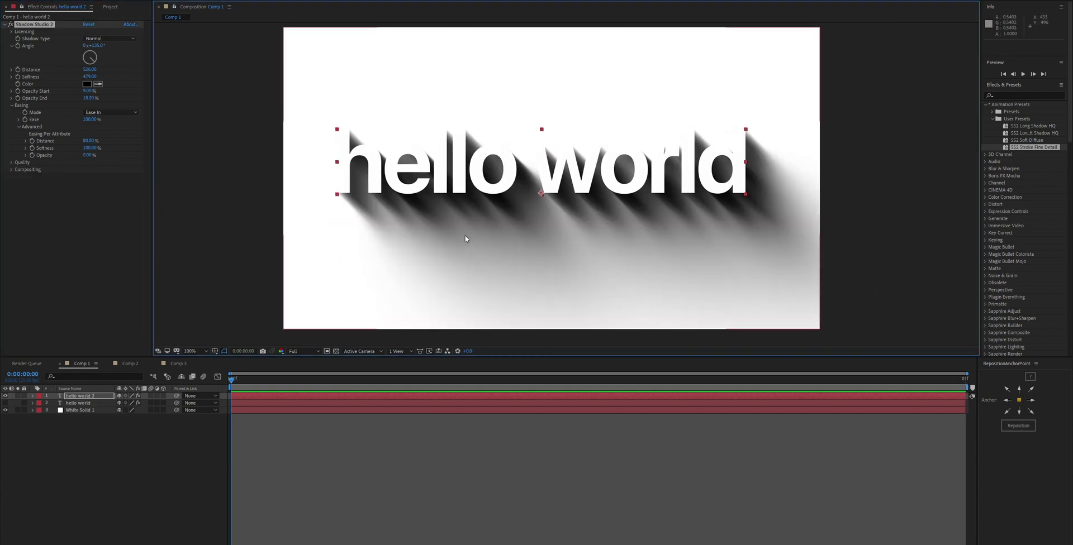
left_click(177, 363)
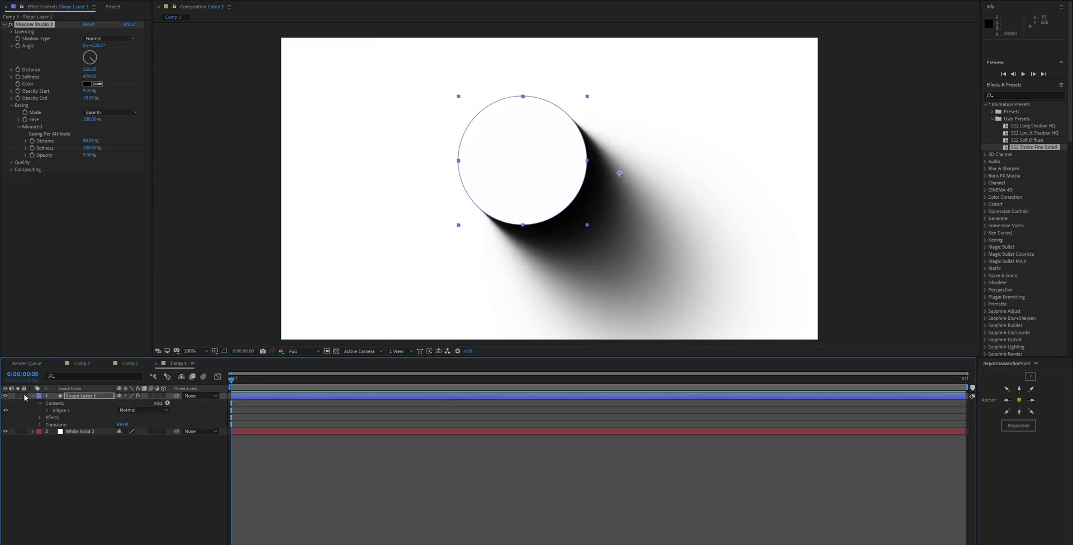
left_click(82, 364)
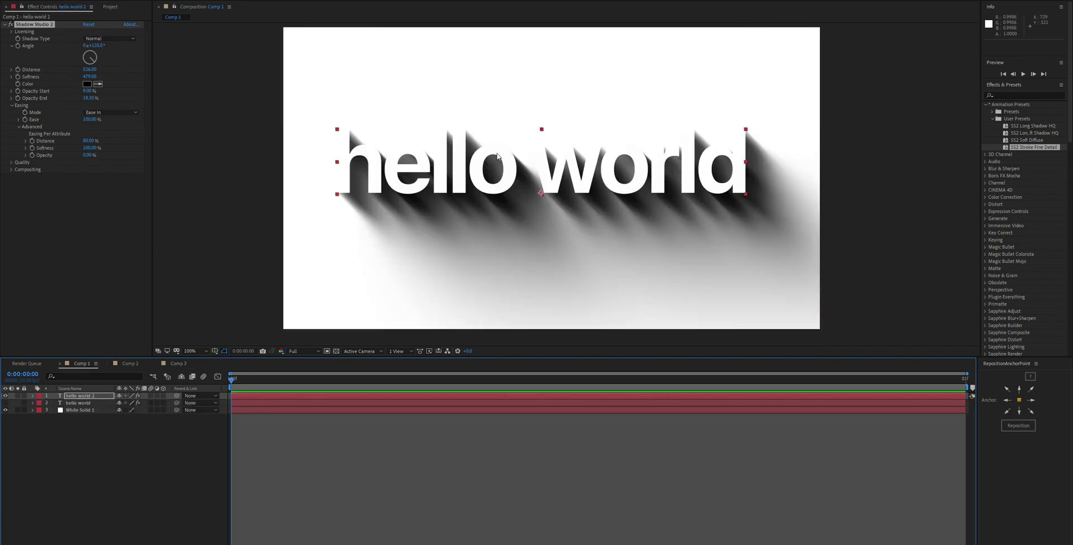
left_click(169, 365)
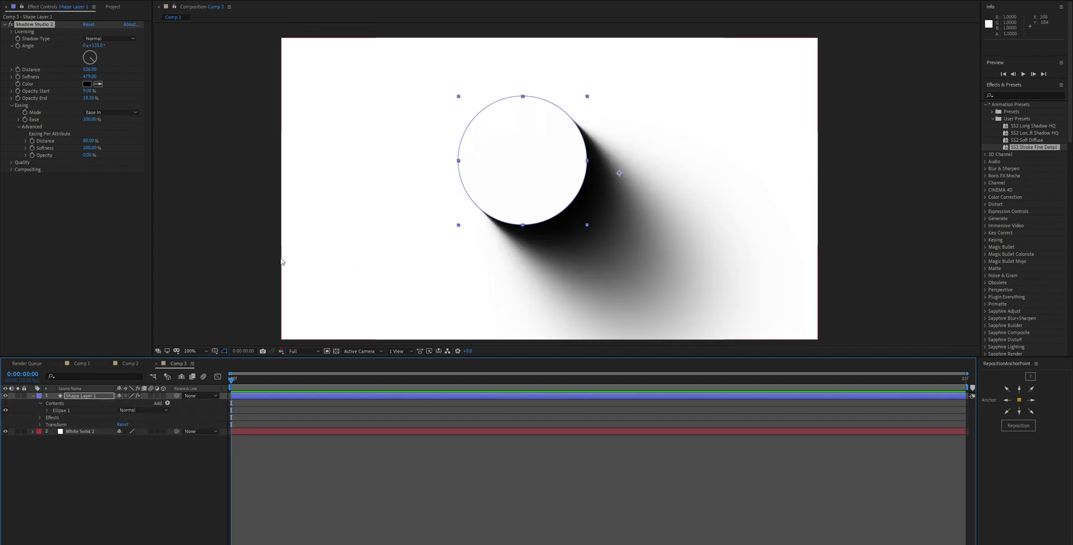
left_click(621, 173)
left_click(545, 170)
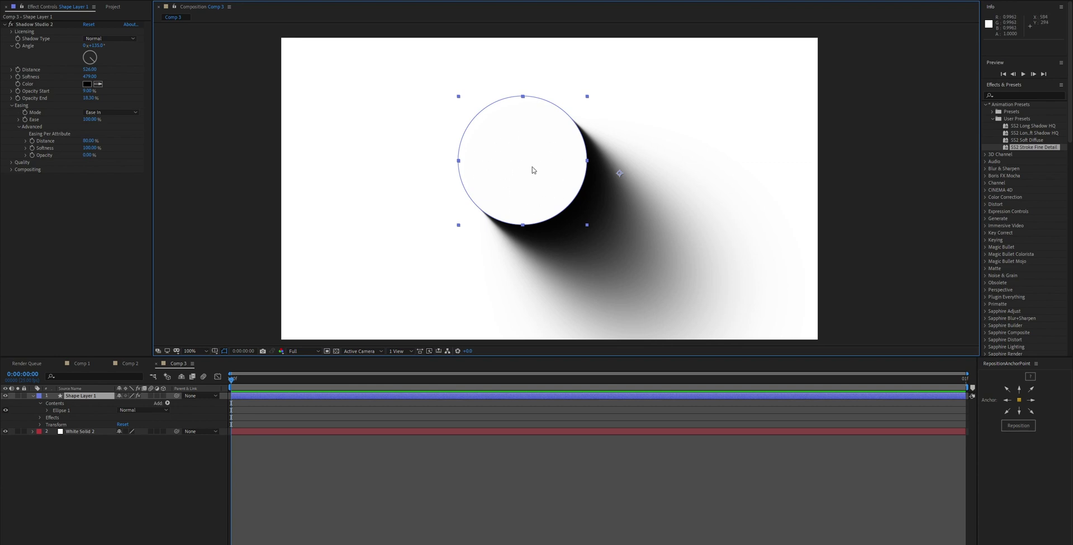
left_click(85, 363)
Step: Set the circle's fill to None, then undo to restore the solid fill
left_click(311, 5)
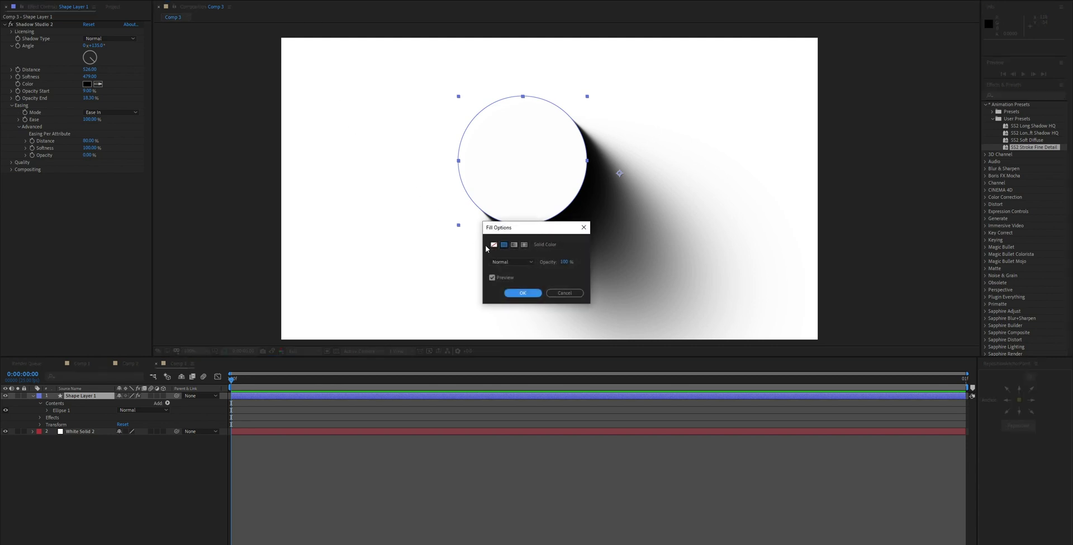
left_click(492, 244)
key("Return")
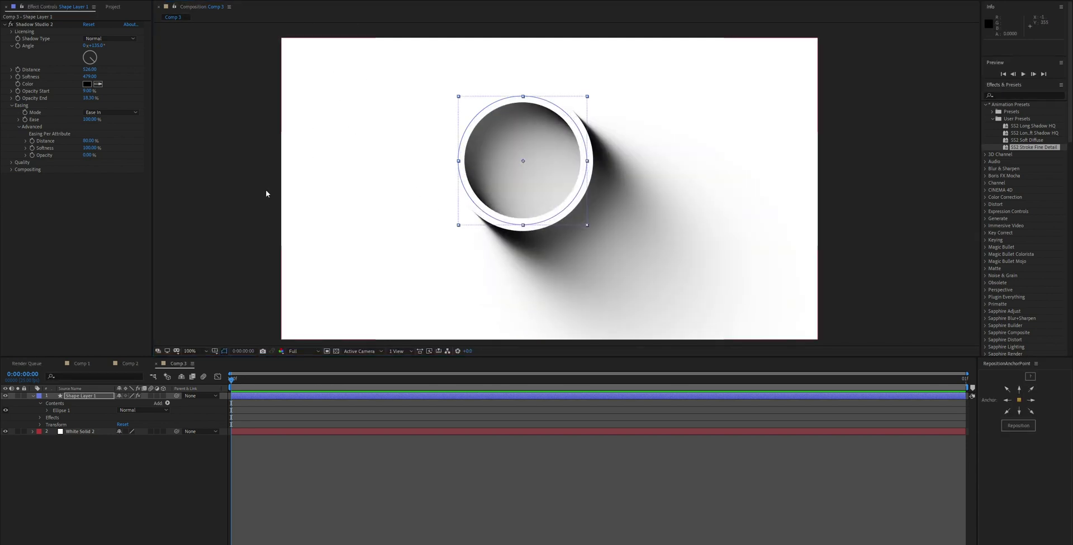
left_click(234, 177)
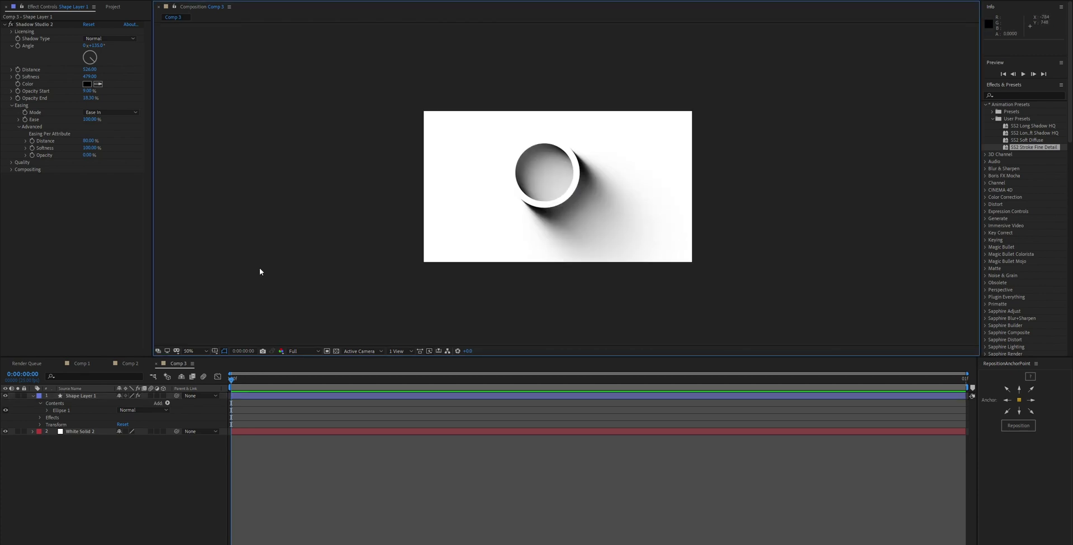
key("ctrl+z")
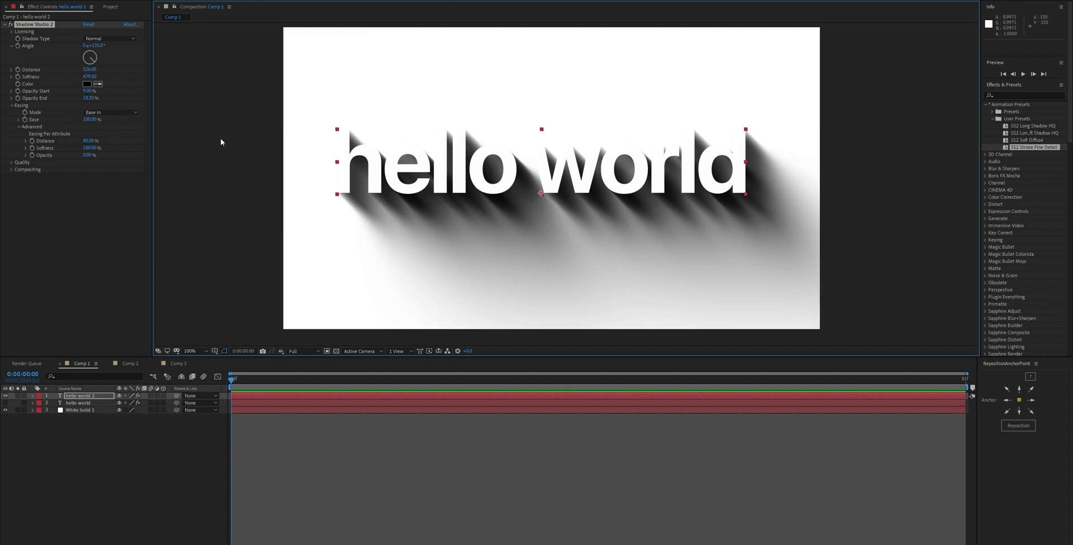
Step: Reset Shadow Studio 2 to defaults and pan to frame the hello world text
left_click(87, 25)
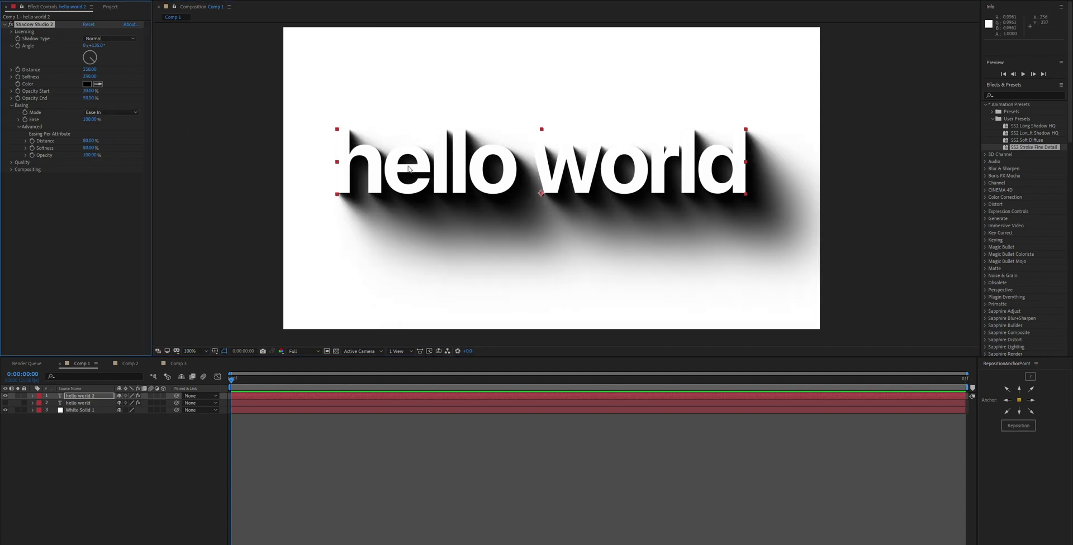
left_click_drag(351, 229, 534, 251)
scroll(534, 251, "down", 1)
scroll(536, 251, "up", 2)
scroll(556, 182, "down", 2)
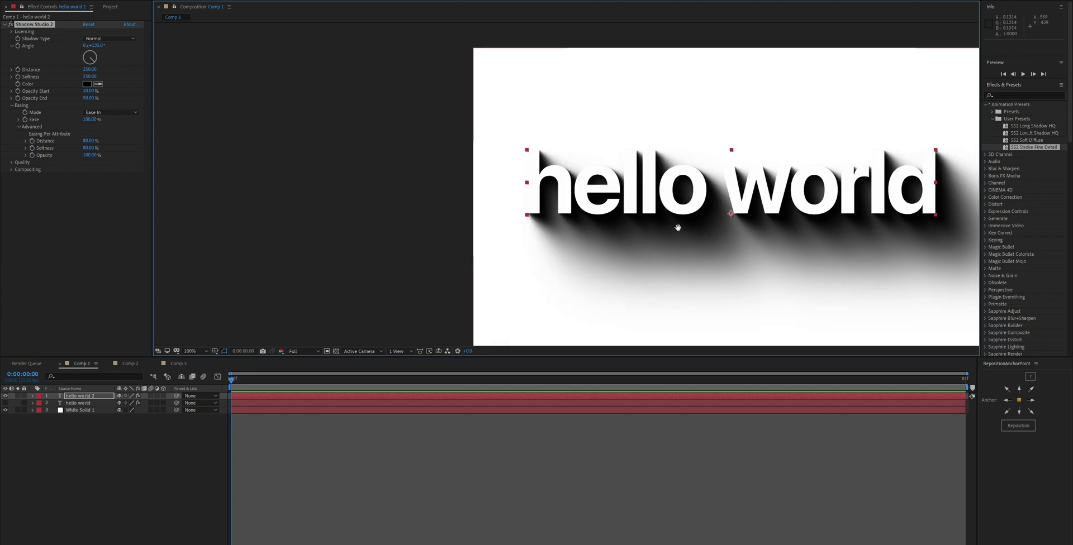
left_click_drag(705, 229, 478, 210)
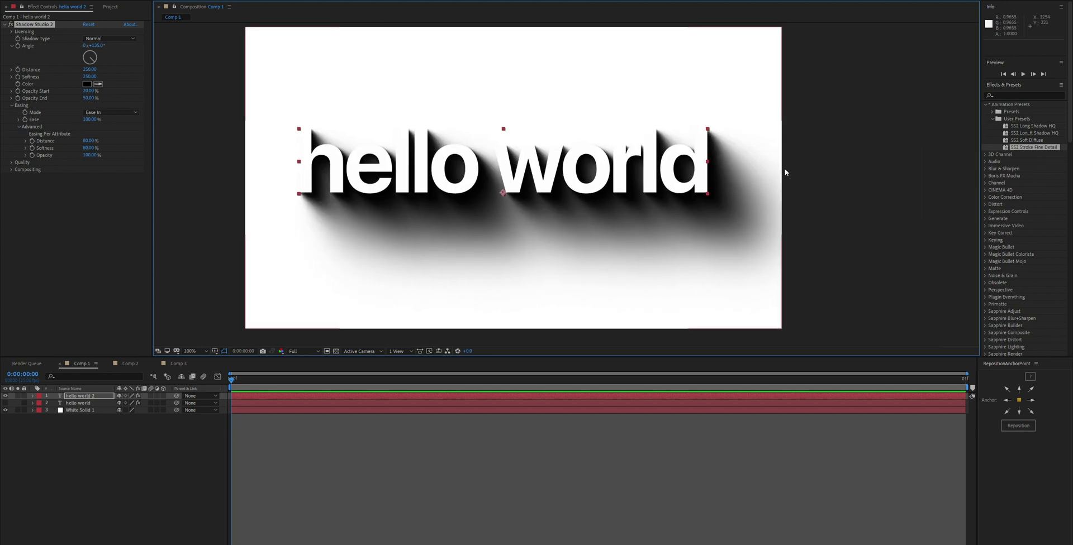
left_click_drag(389, 250, 522, 246)
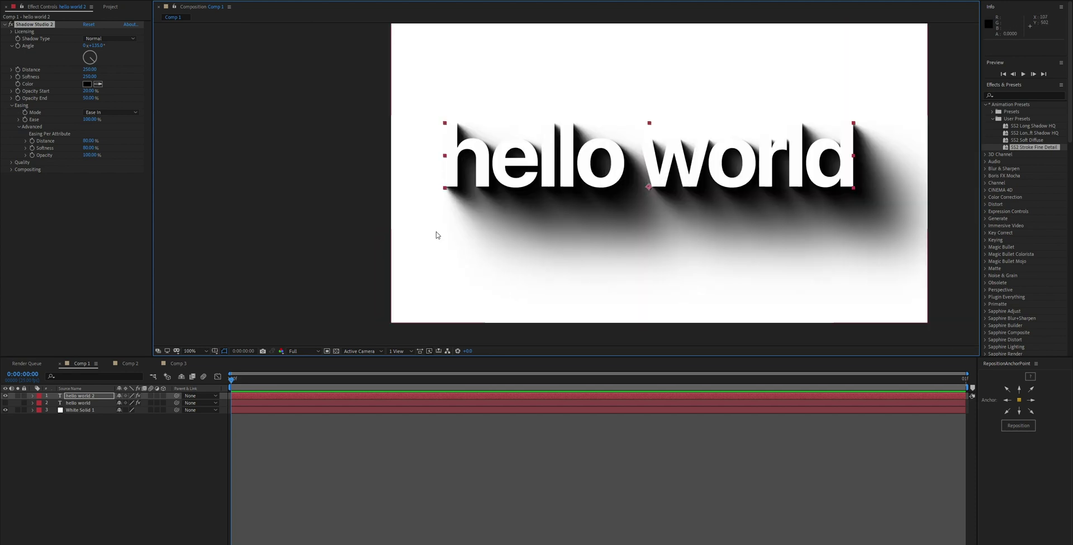
scroll(543, 180, "up", 1)
left_click_drag(161, 178, 311, 179)
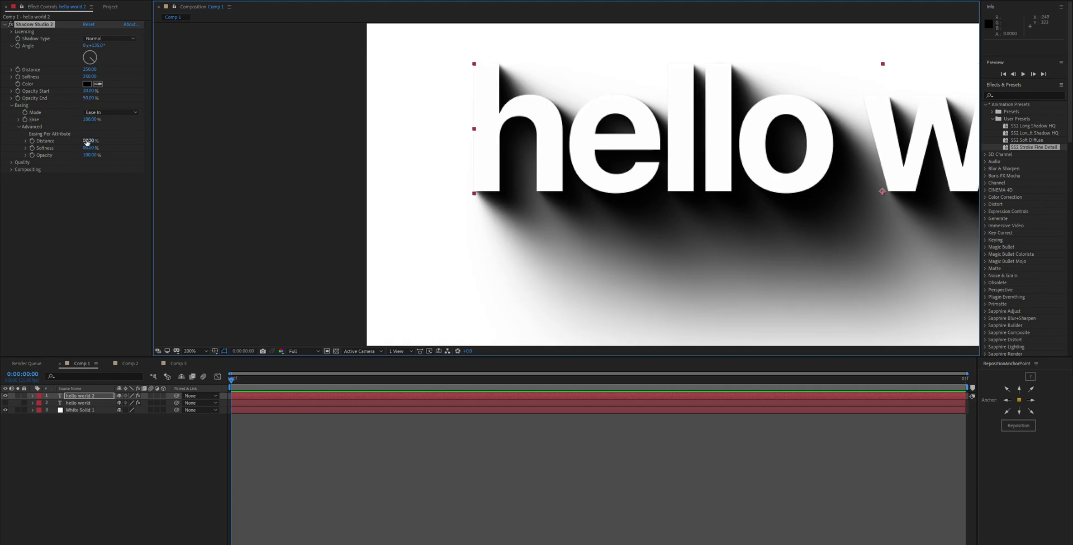
Step: Set easing Softness to 100% and lengthen the shadow Distance
key("Tab")
type("27")
key("Return")
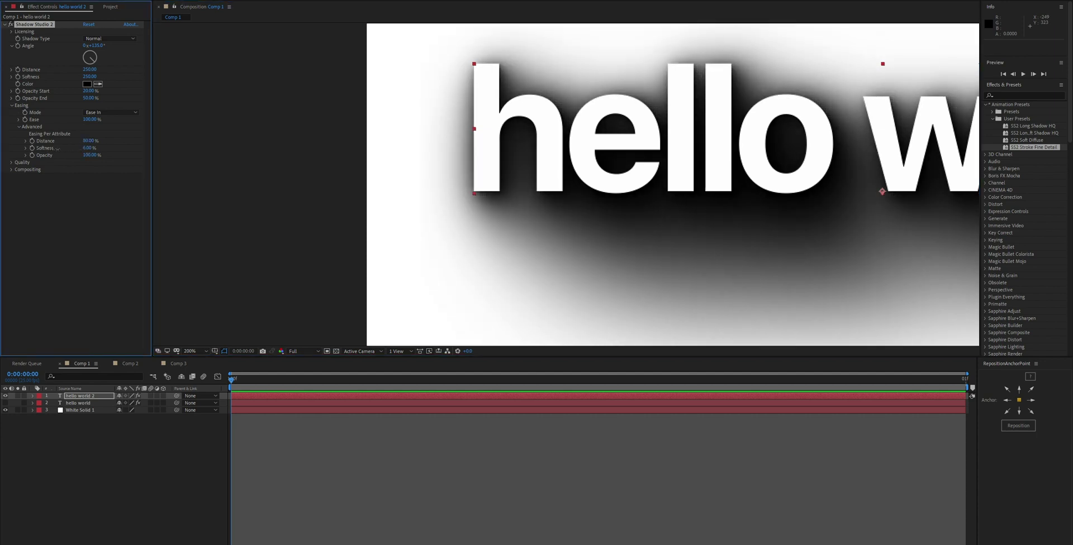
type("100")
key("Return")
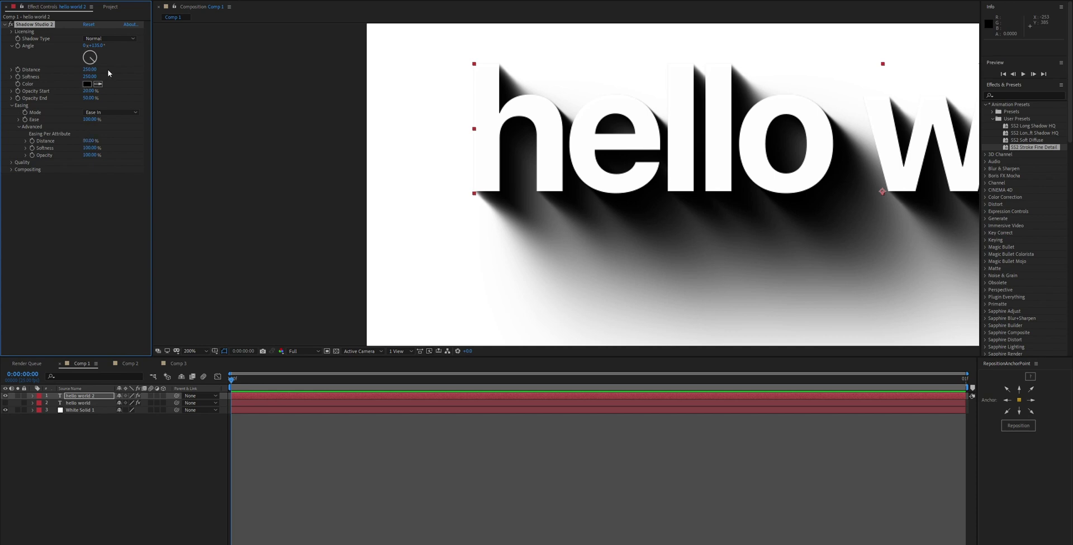
left_click_drag(209, 167, 160, 155)
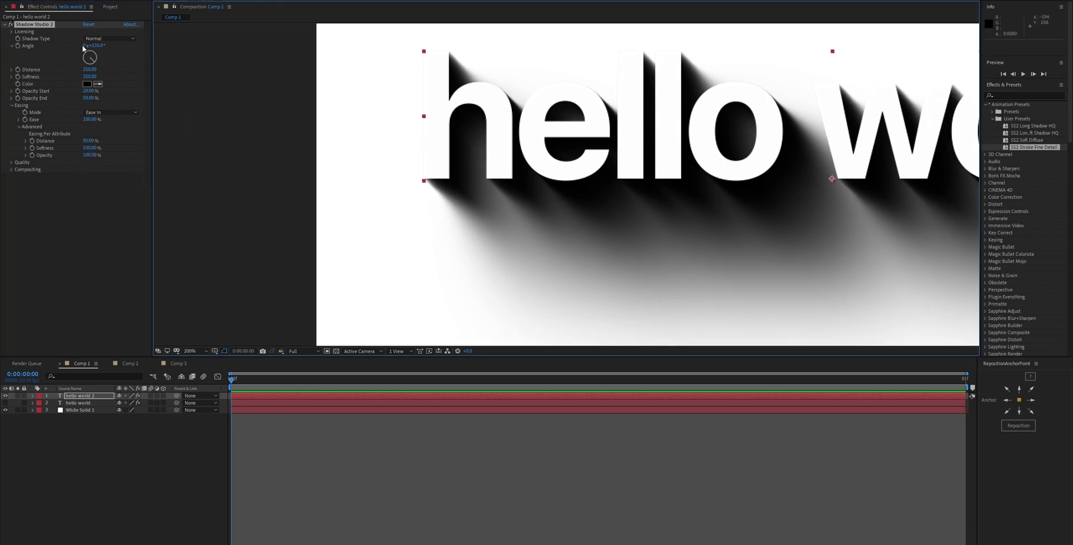
mouse_move(88, 68)
left_mouse_down()
mouse_move(122, 68)
mouse_move(89, 69)
mouse_move(105, 68)
mouse_move(124, 113)
left_mouse_up()
key("comma")
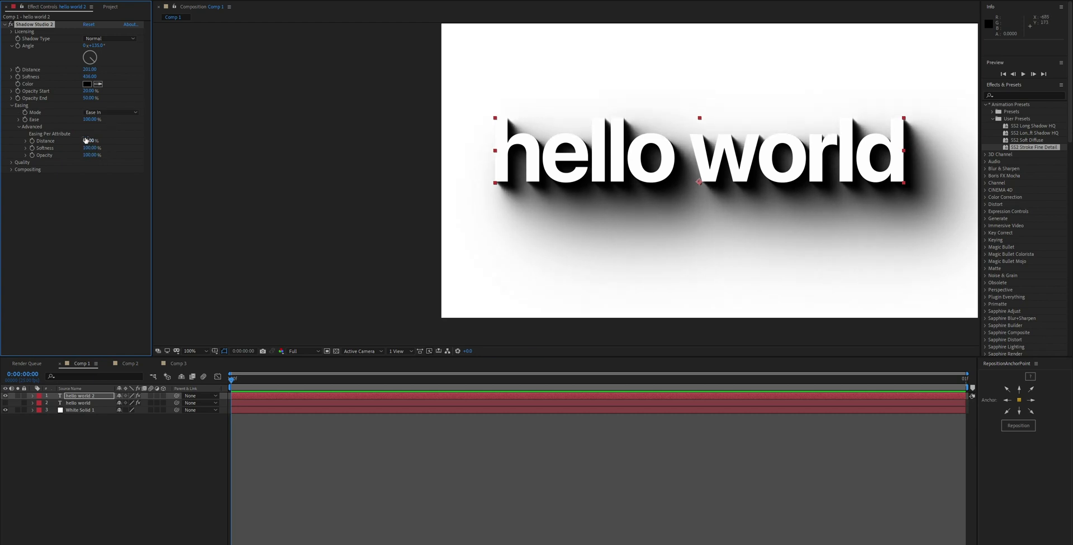
key("period")
key("period")
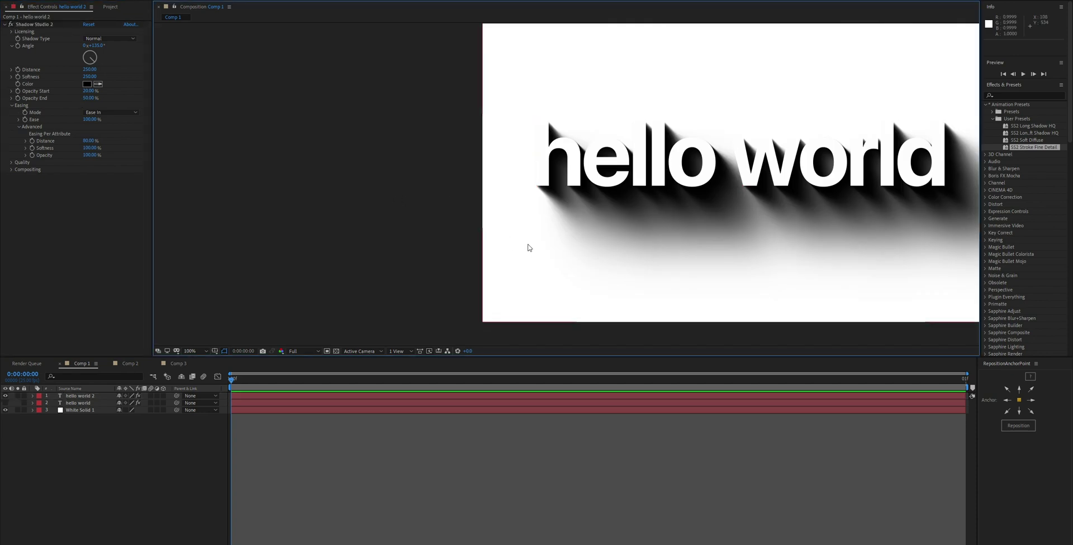
scroll(528, 247, "down", 2)
scroll(528, 247, "up", 2)
scroll(530, 240, "up", 2)
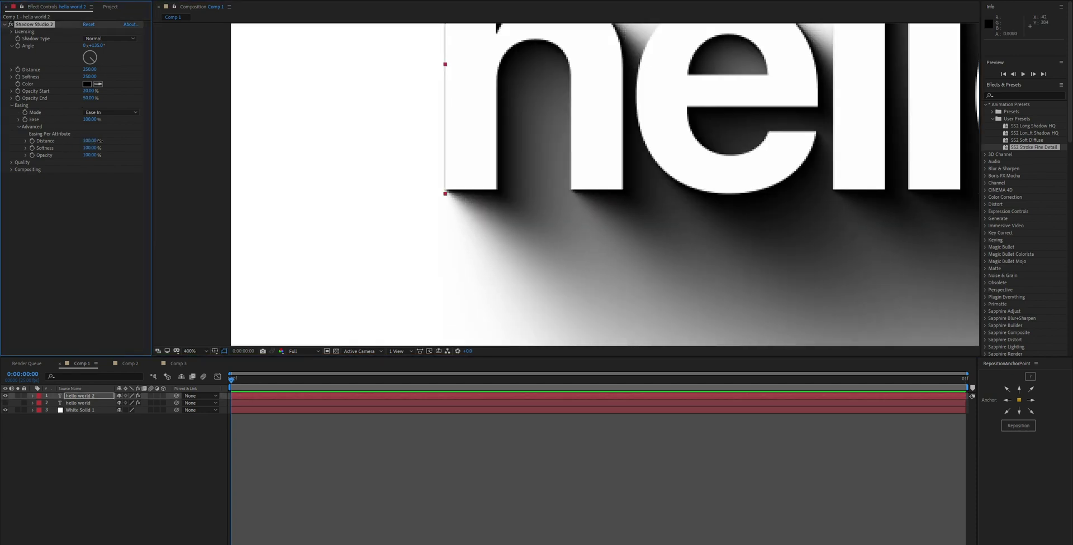
scroll(329, 175, "down", 2)
Step: Set easing Distance to 90%, Softness to 95% and Opacity to 0%
left_click(360, 172)
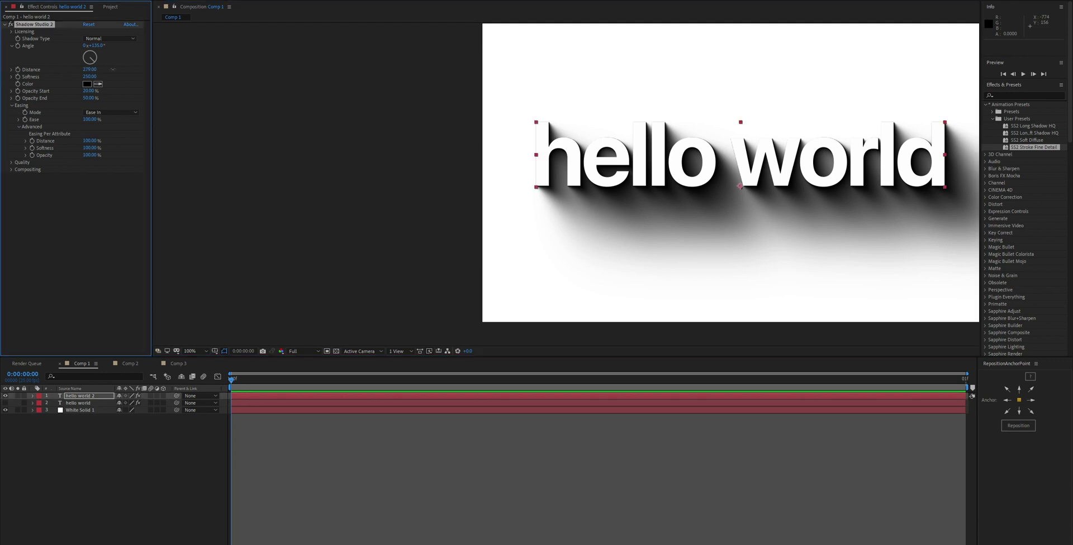
mouse_move(89, 69)
left_mouse_down()
mouse_move(176, 75)
mouse_move(157, 83)
left_mouse_up()
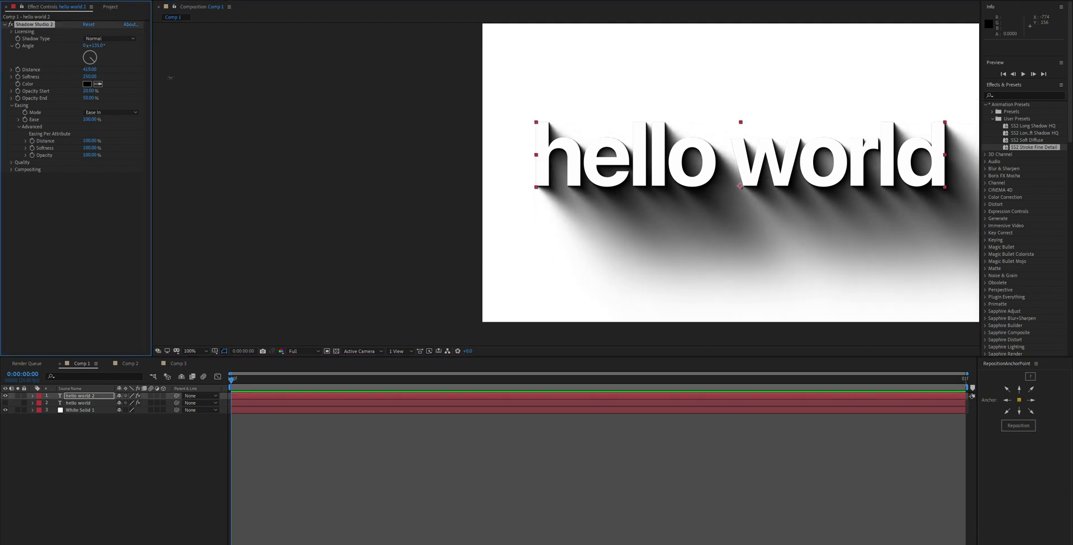
key("ctrl+z")
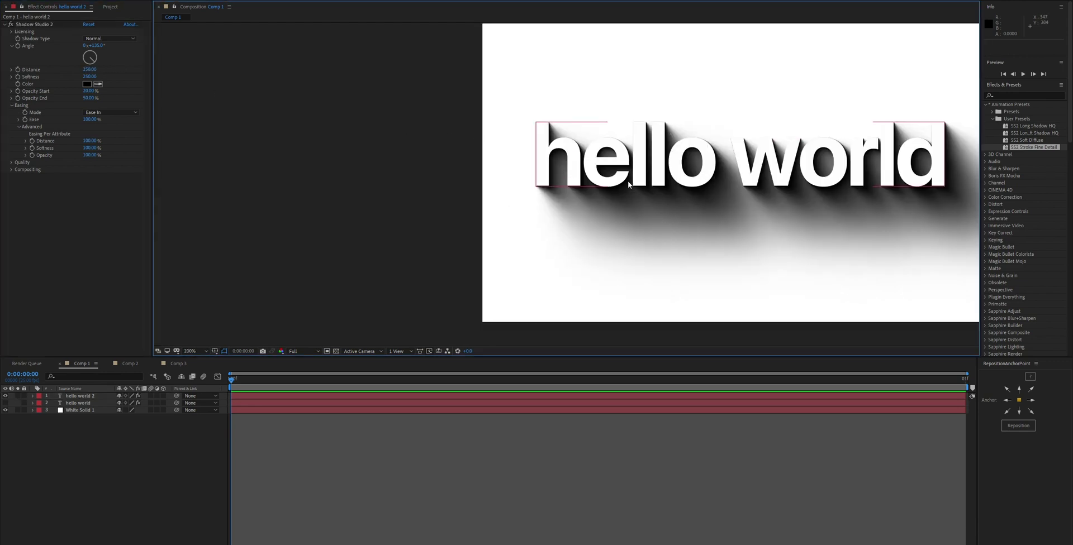
key("period")
left_click_drag(86, 141, 85, 202)
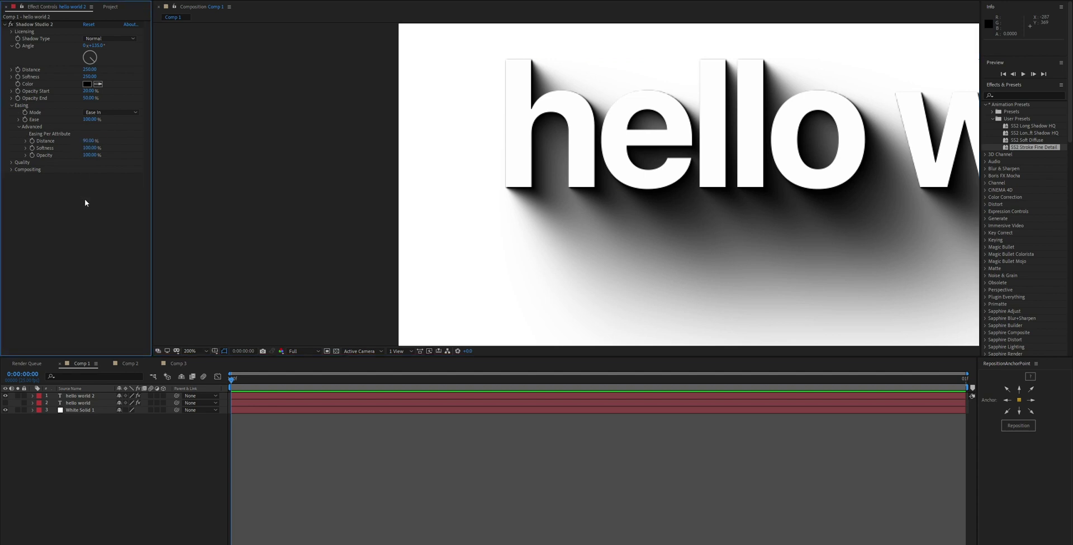
left_click_drag(92, 147, 91, 198)
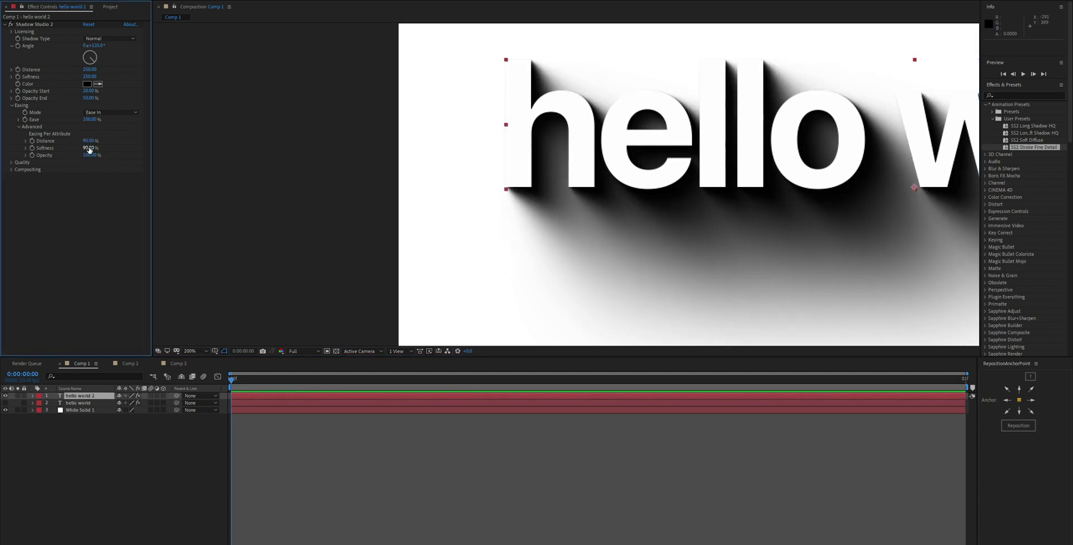
left_click(89, 148)
type("95")
key("Tab")
type("0")
key("Return")
key("alt+slash")
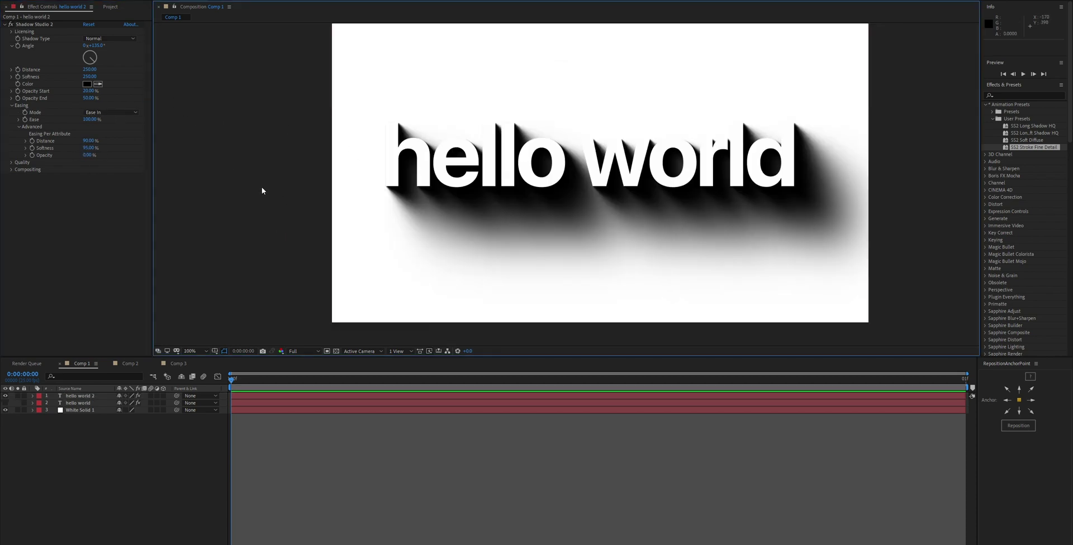
scroll(274, 189, "left", 1)
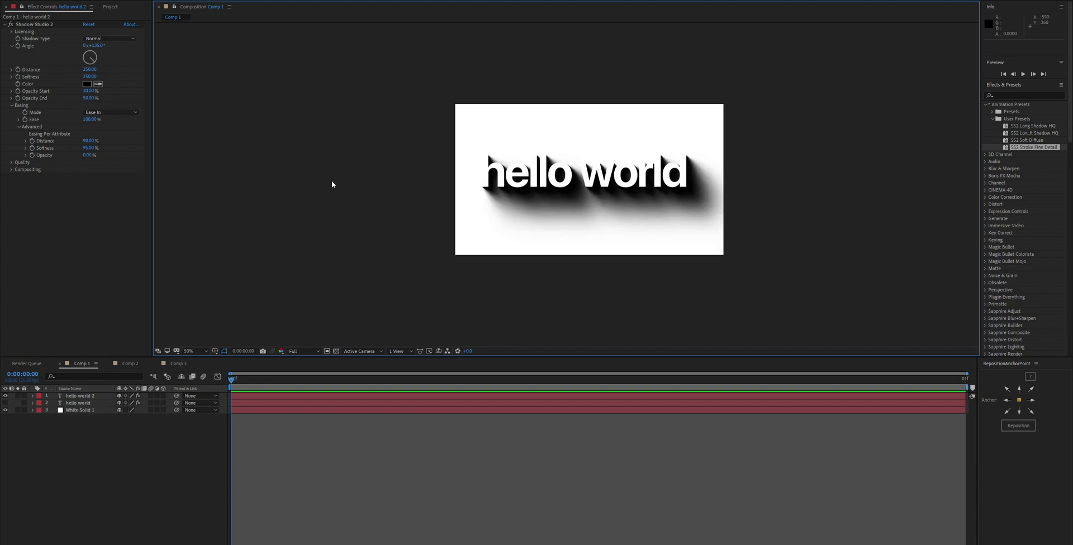
Step: Set the shadow Opacity Start to 10% and Opacity End to 30%
key("period")
scroll(159, 131, "left", 4)
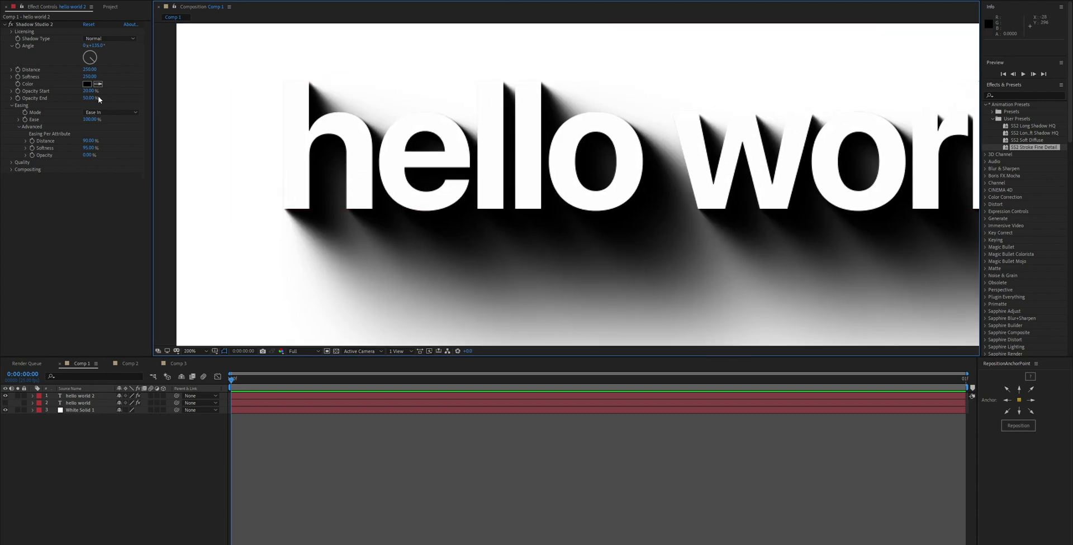
left_click(89, 91)
type("10")
key("Return")
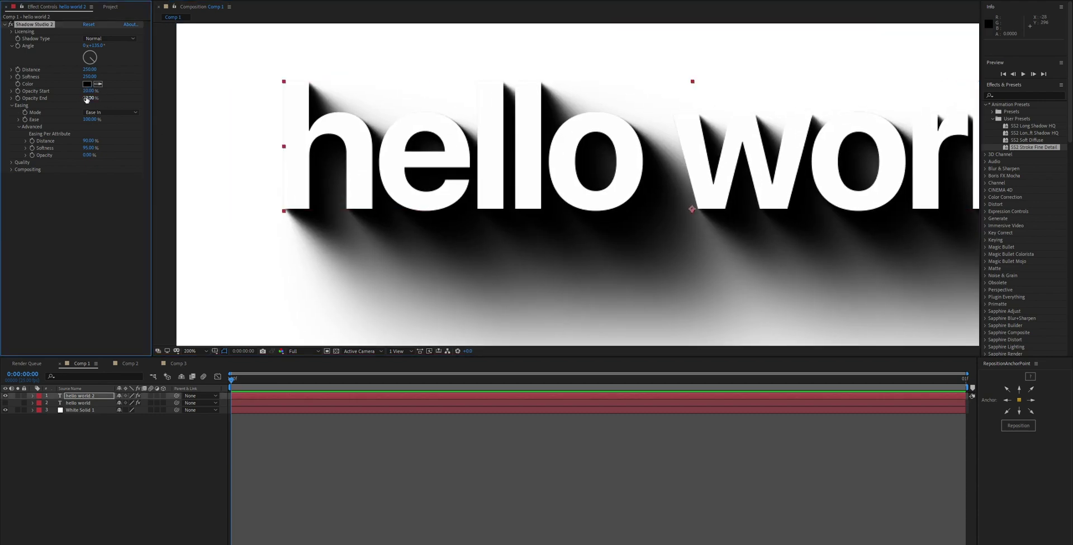
type("30")
key("Return")
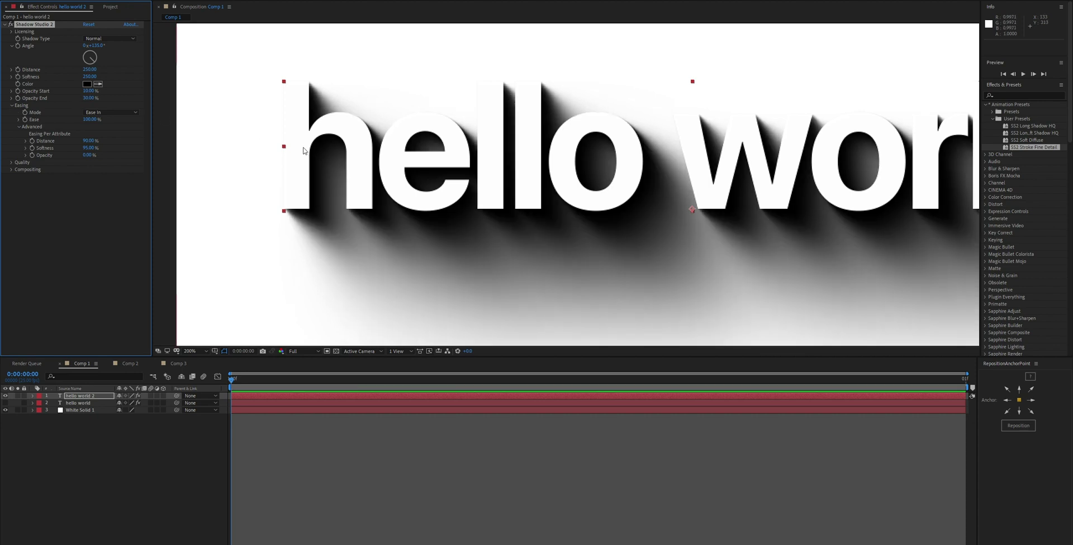
key("comma")
scroll(344, 212, "up", 1)
scroll(553, 206, "up", 1)
scroll(497, 221, "up", 1)
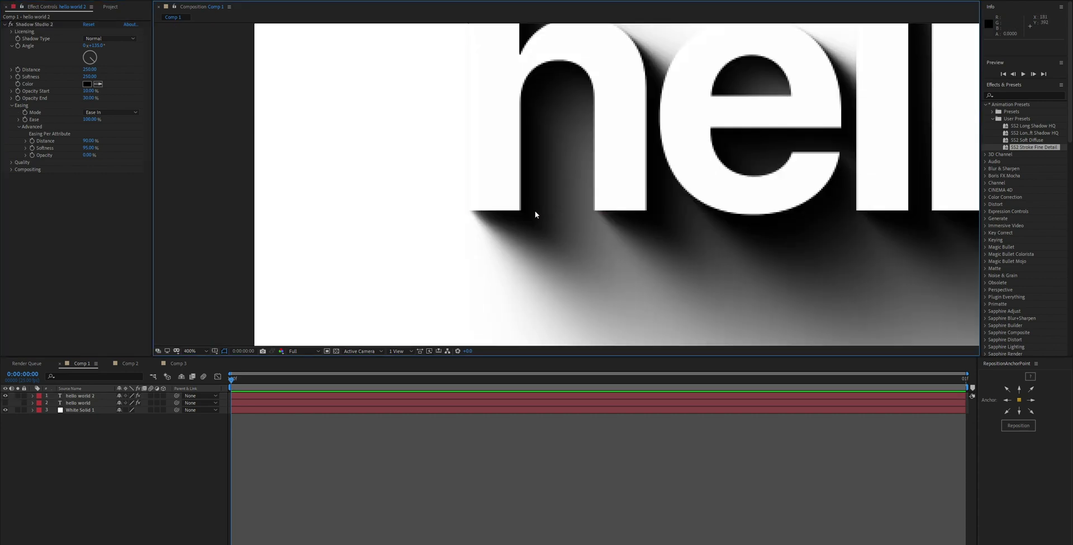
scroll(540, 320, "up", 1)
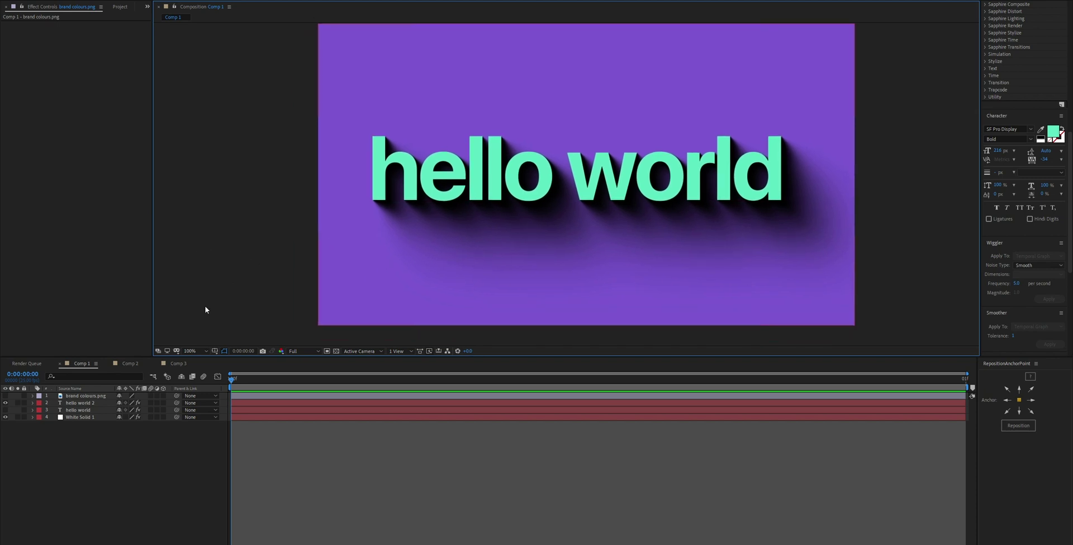
Step: Show the Modes column and set hello world 2 to Soft Light
left_click(80, 403)
key("F4")
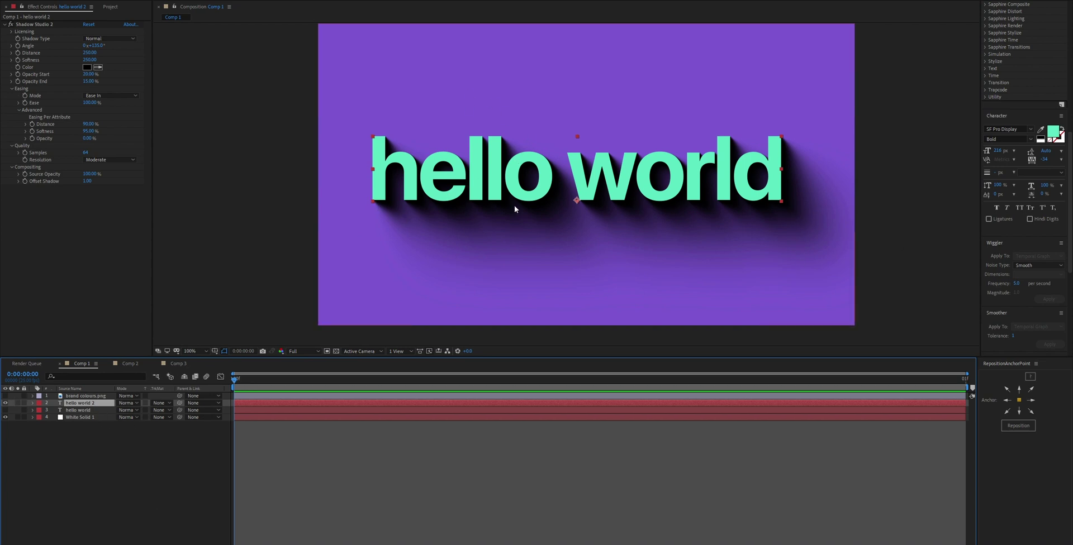
left_click(127, 403)
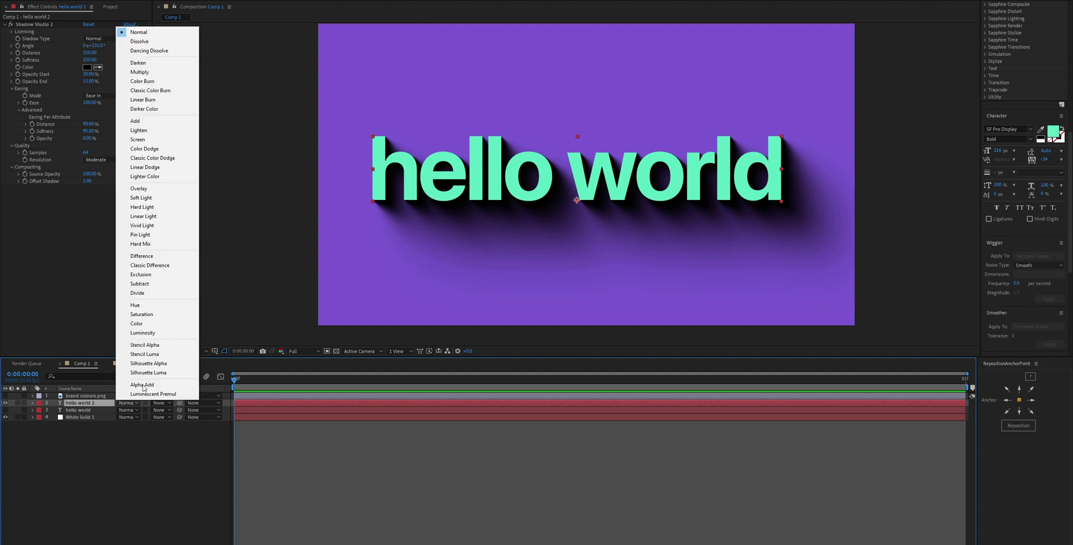
left_click(178, 199)
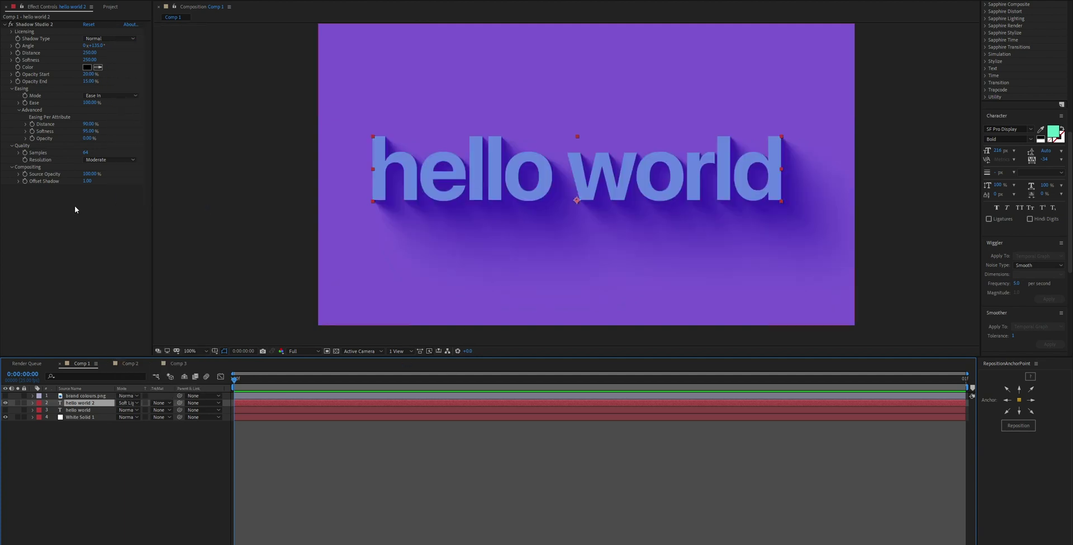
Step: Set Source Opacity to 0% to hide the text, then duplicate the layer
left_click(89, 174)
type("0")
key("Return")
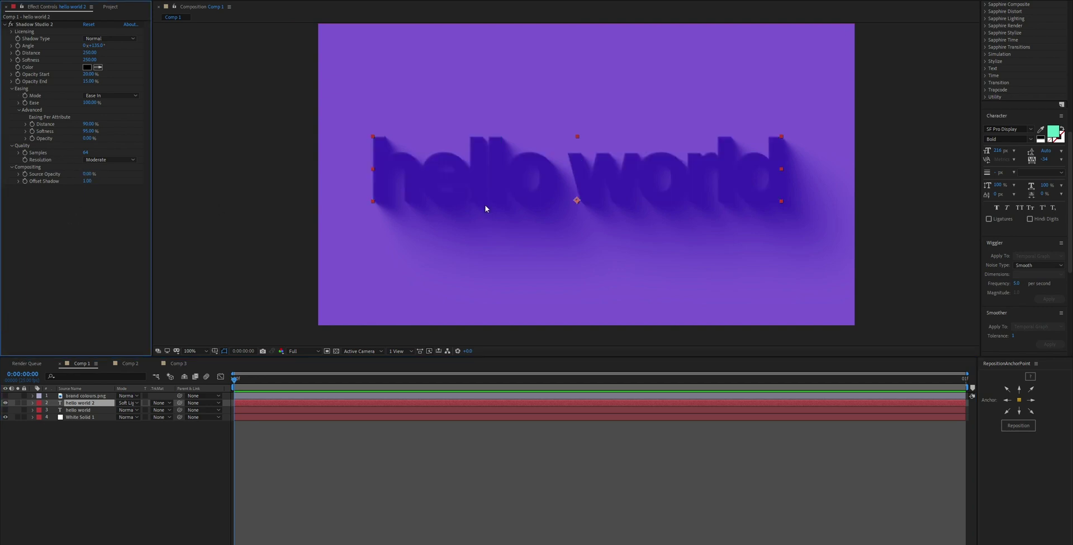
left_click(92, 405)
key("ctrl+d")
Step: Set hello world 3 to Normal and both shadow layers' Opacity to 50%
left_click(126, 403)
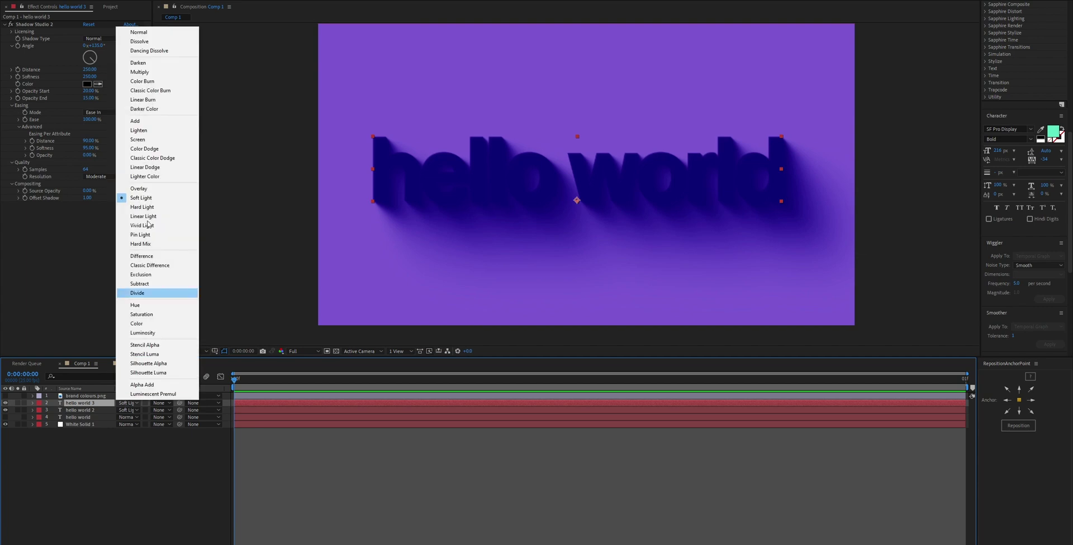
left_click(143, 33)
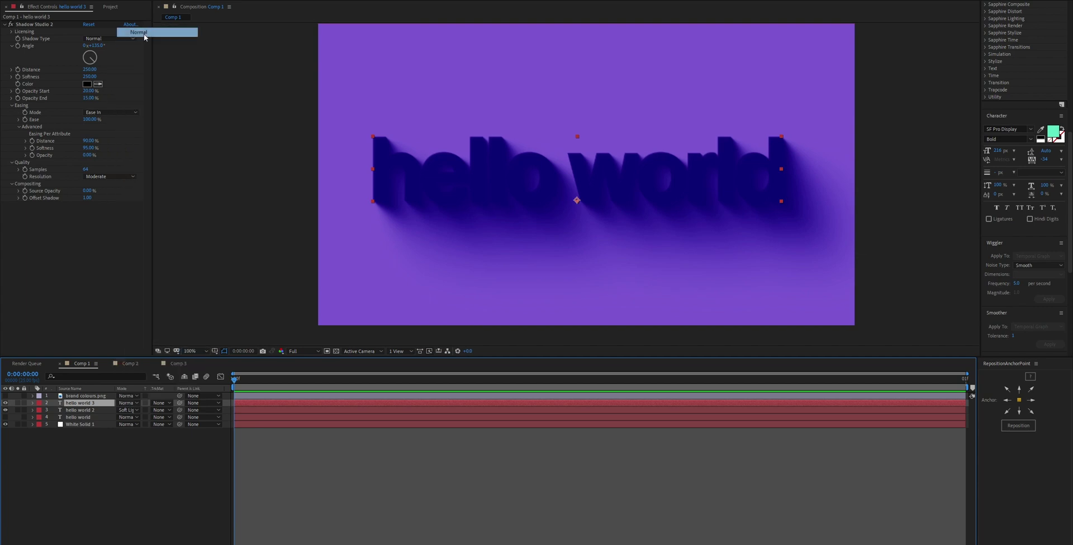
left_click(85, 410, "shift")
key("t")
left_click(124, 410)
type("50")
key("Return")
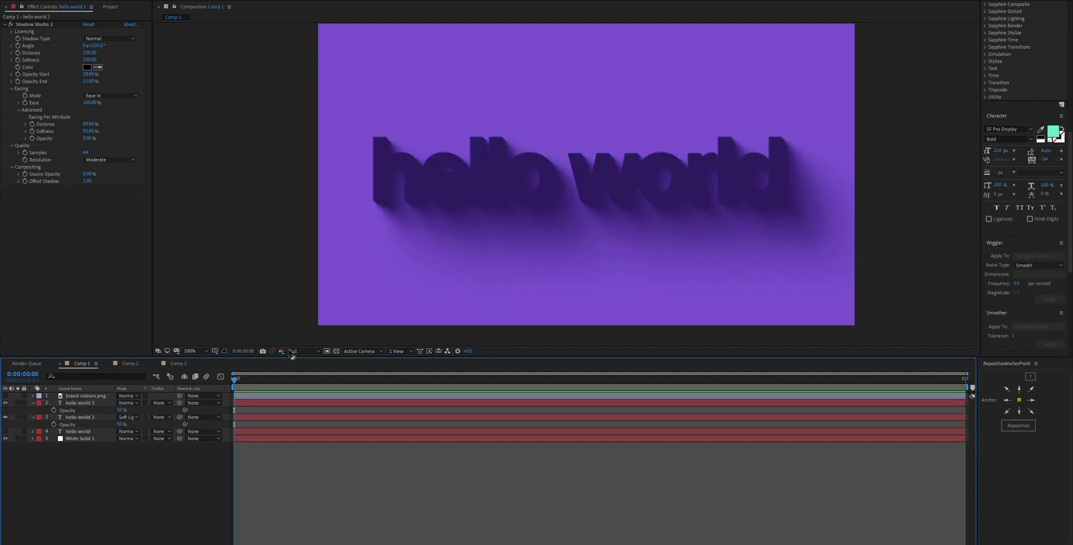
Step: Try raising hello world 3's Source Opacity, then undo it
left_click(96, 403)
left_click(92, 417)
left_click(88, 417)
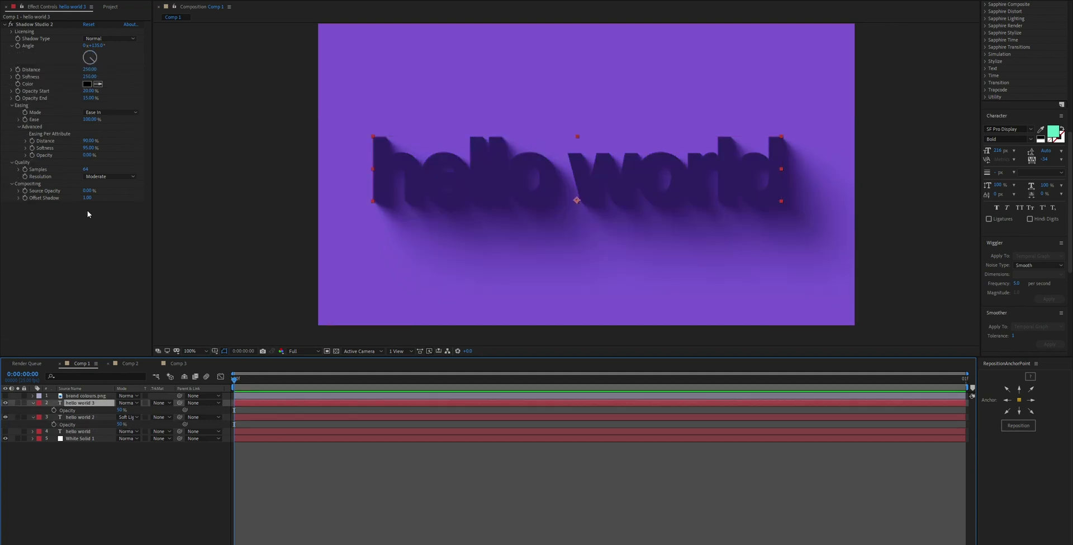
left_click_drag(87, 191, 465, 211)
key("ctrl+z")
Step: Add an effect-free copy of the text above the shadows at full opacity
left_click(68, 403)
key("ctrl+d")
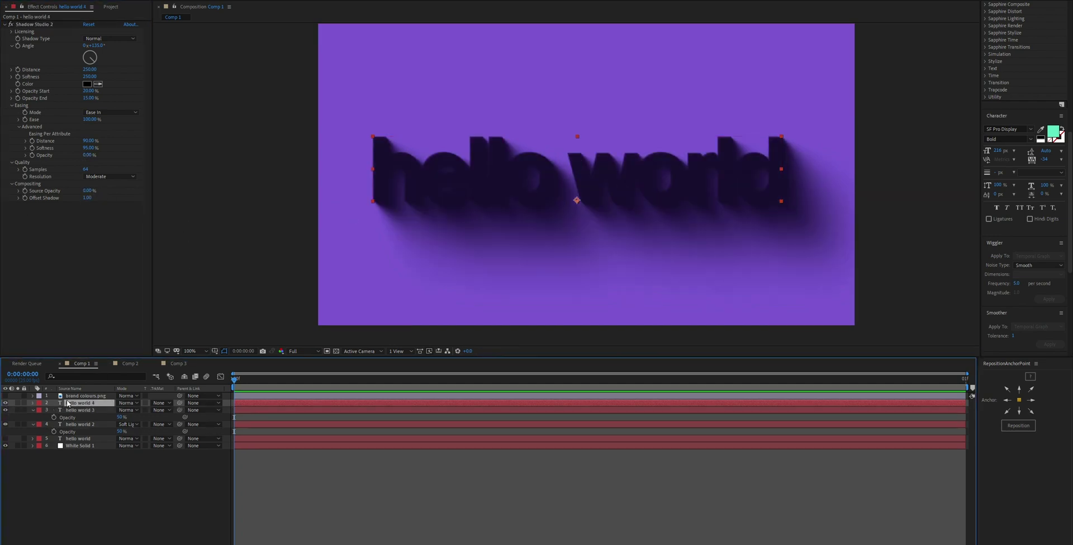
key("ctrl+shift+e")
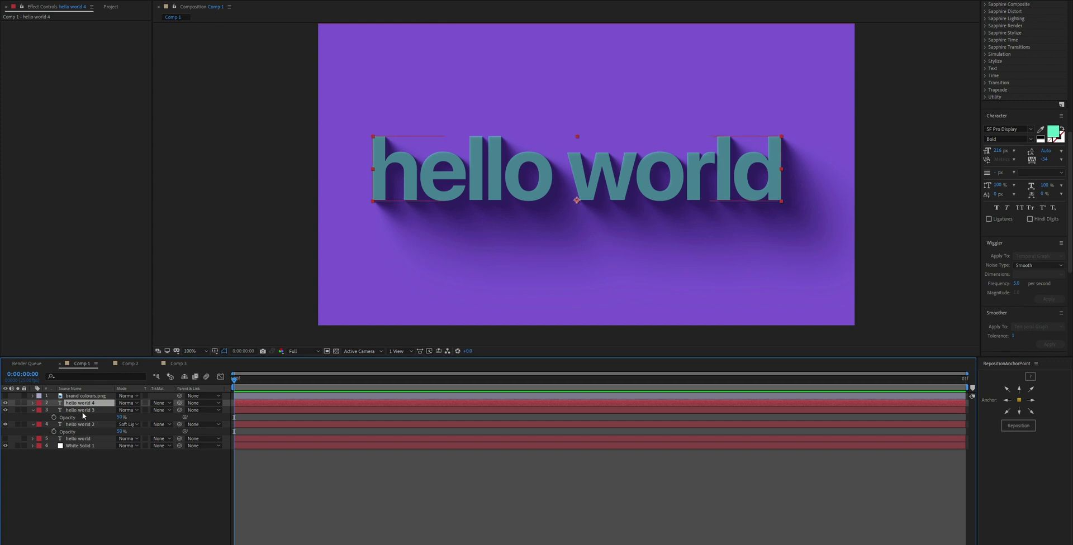
key("t")
left_click_drag(120, 410, 384, 413)
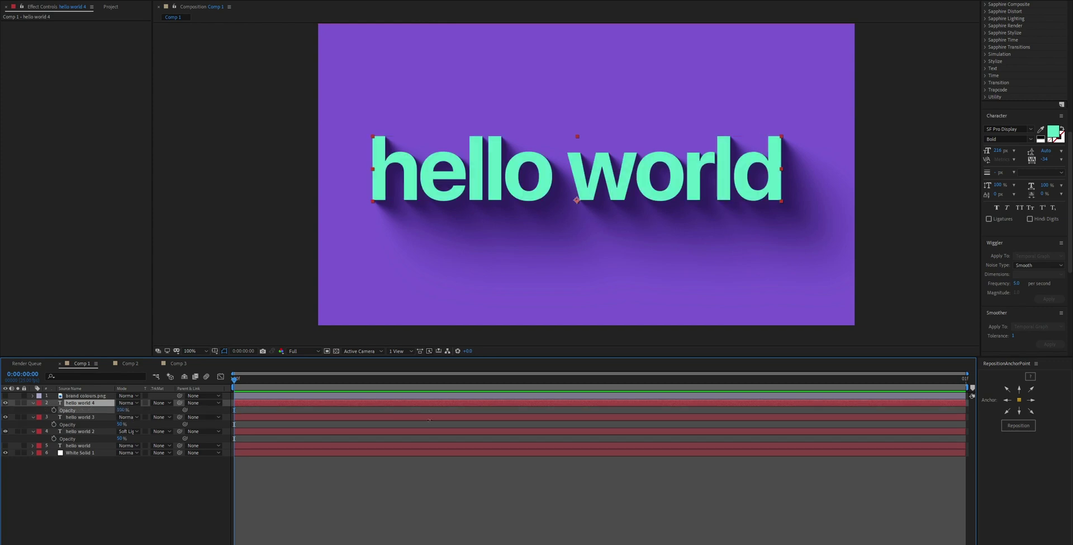
key("F2")
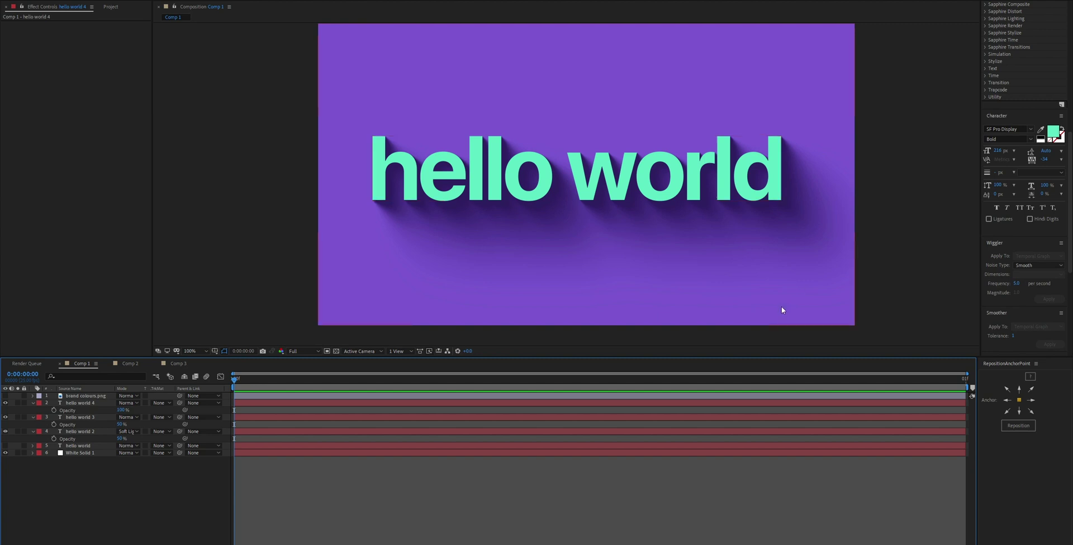
Step: Set hello world 3's Opacity to 70%
left_click(80, 418)
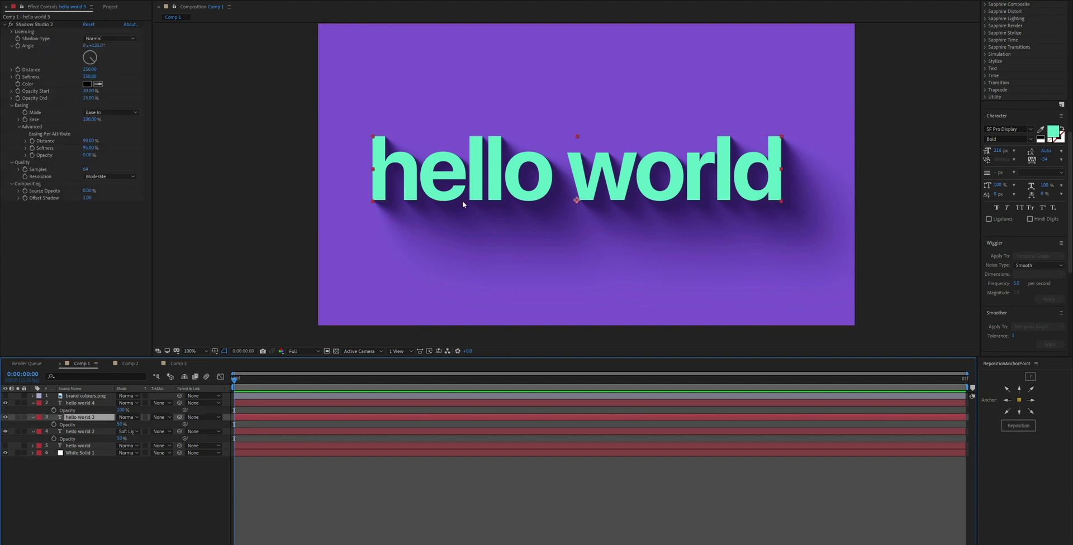
left_click(229, 272)
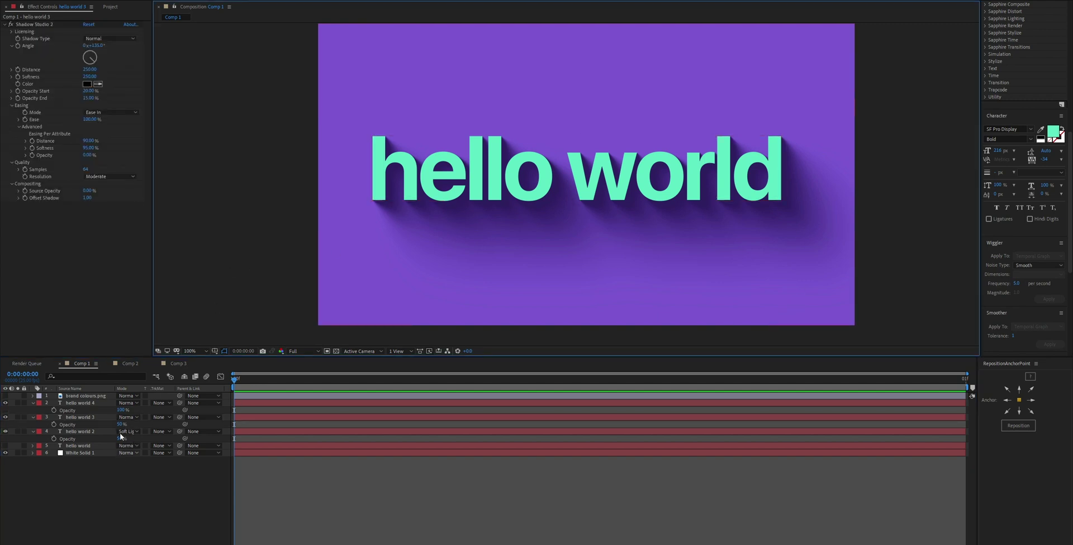
left_click(122, 425)
type("70")
key("Return")
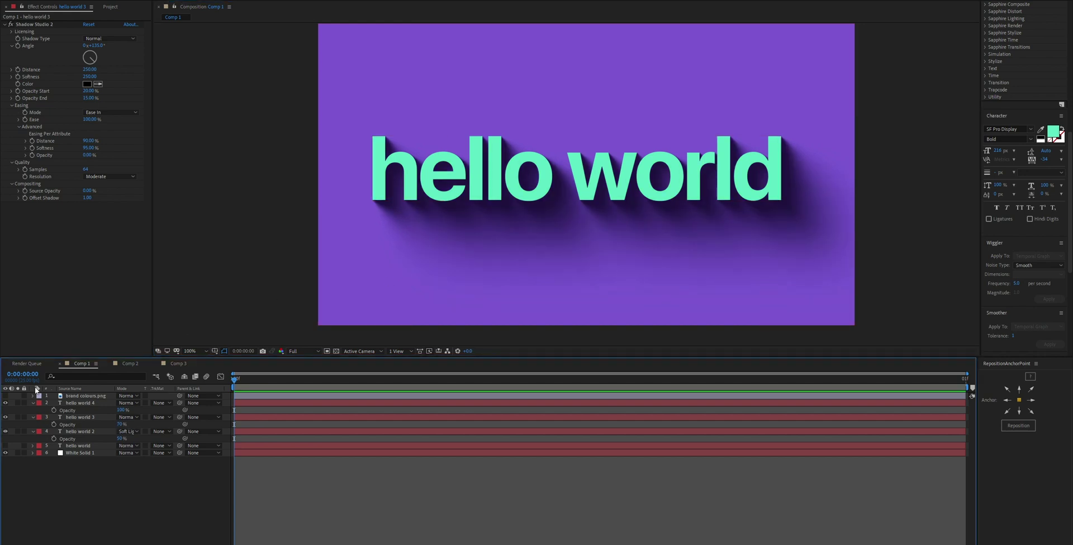
Step: Take a snapshot of the current shadow look
left_click(78, 416)
left_click(86, 432)
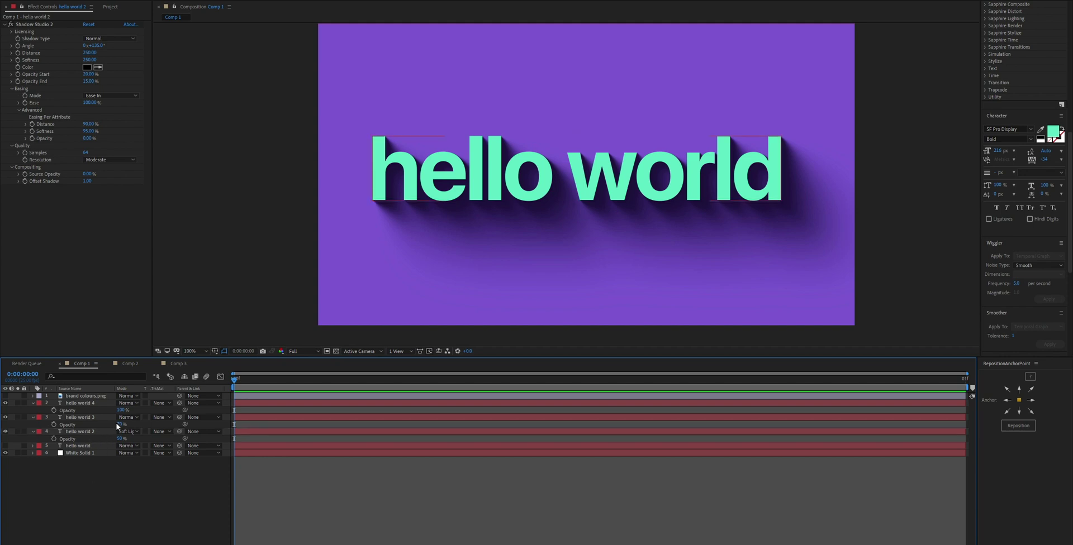
left_click(102, 492)
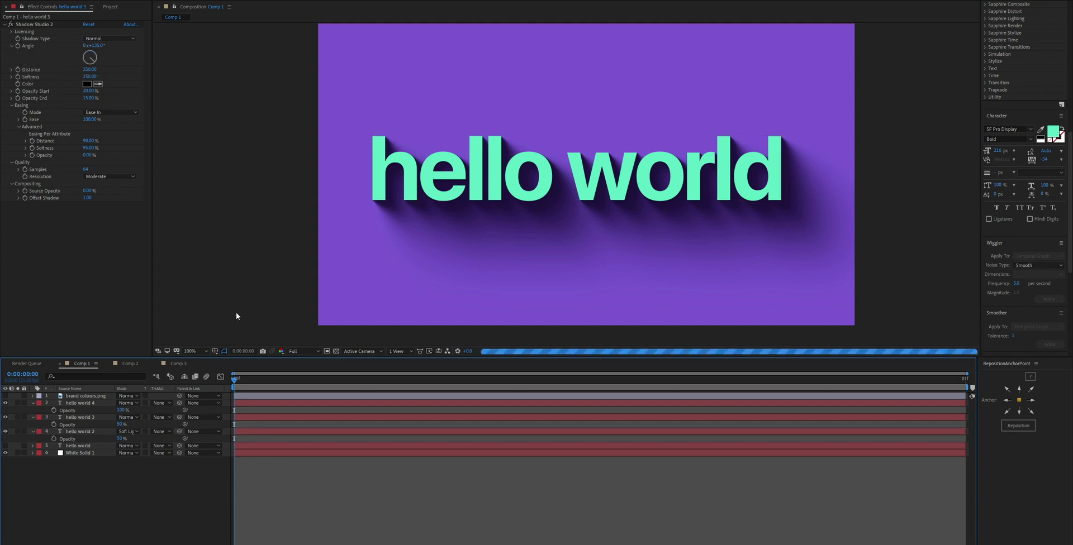
left_click(264, 225)
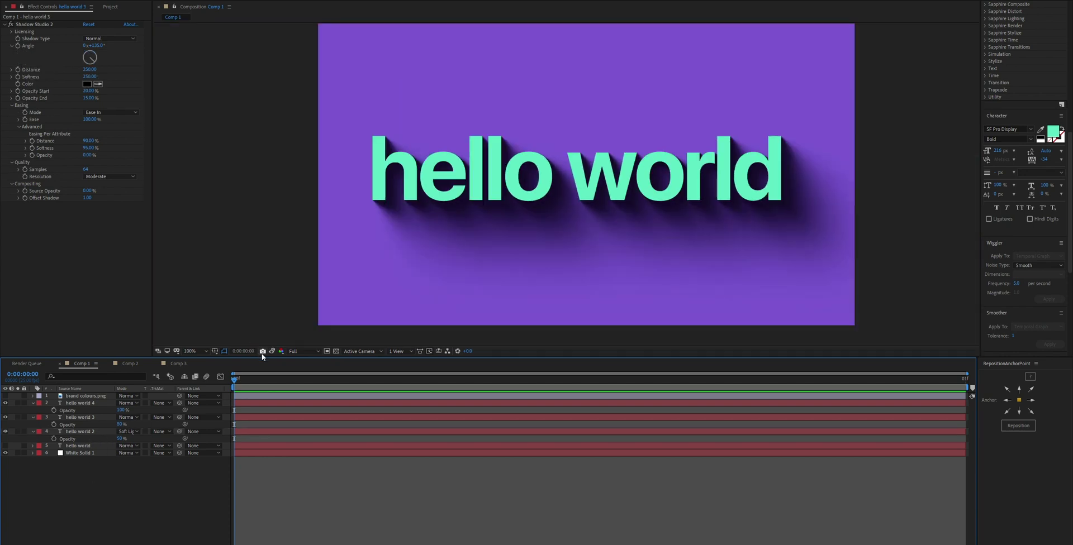
Step: Duplicate the shadow layer as hello world 5 and compare against the snapshot
key("ctrl+d")
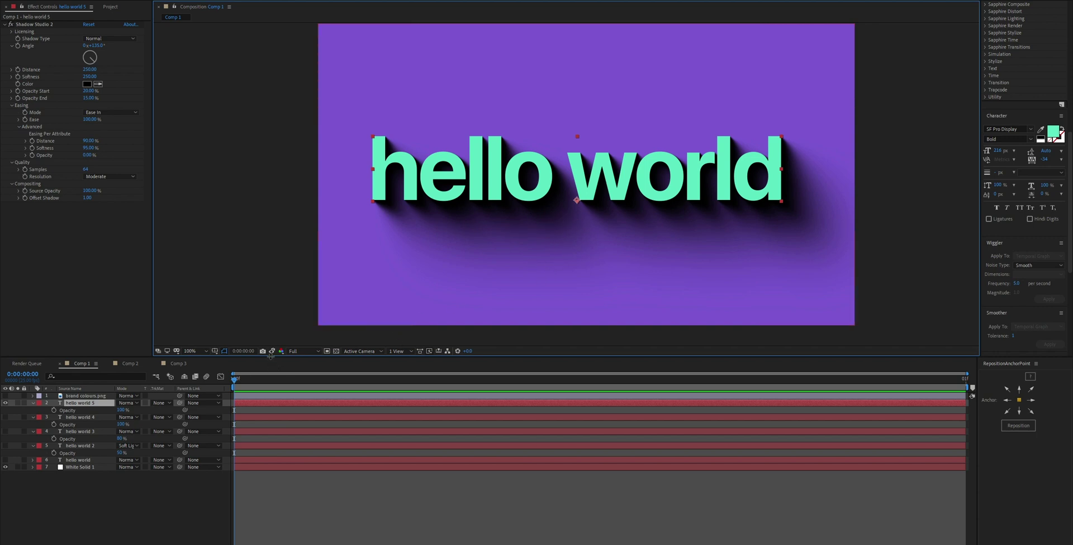
left_click(271, 353)
key("F2")
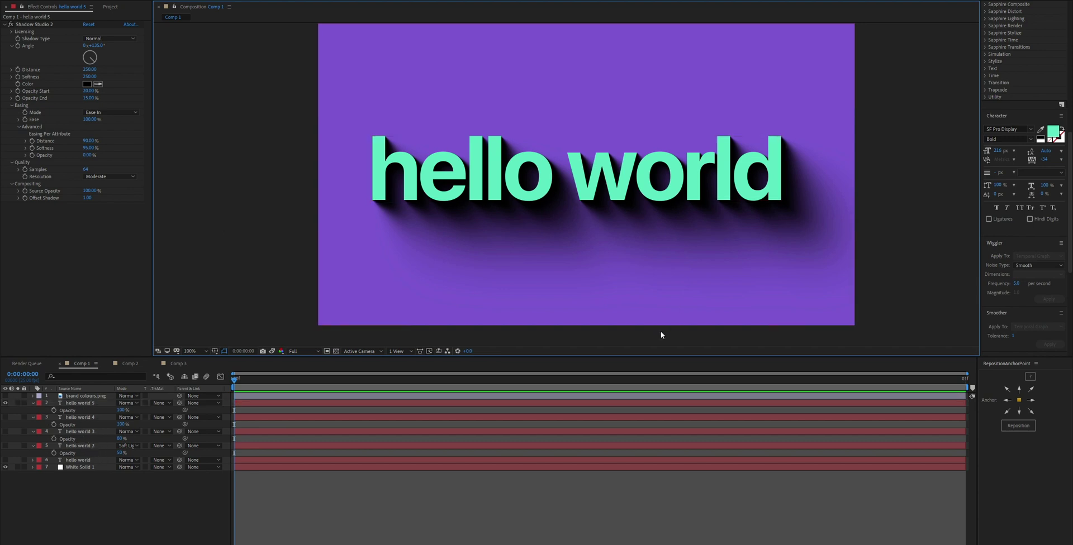
Step: Return to the white-background comp and move the text left past the frame edge
key("ctrl+z")
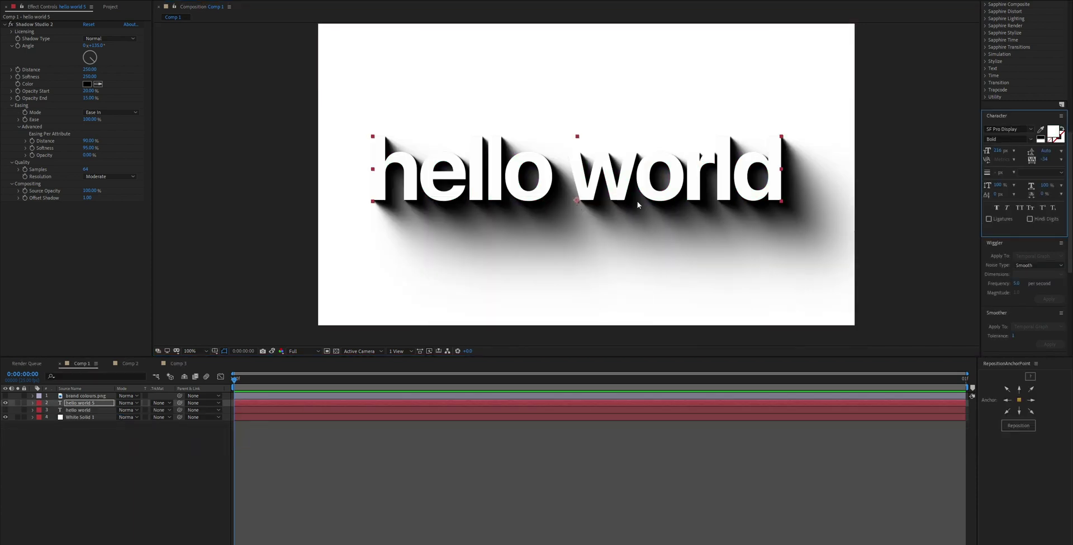
left_click(495, 181)
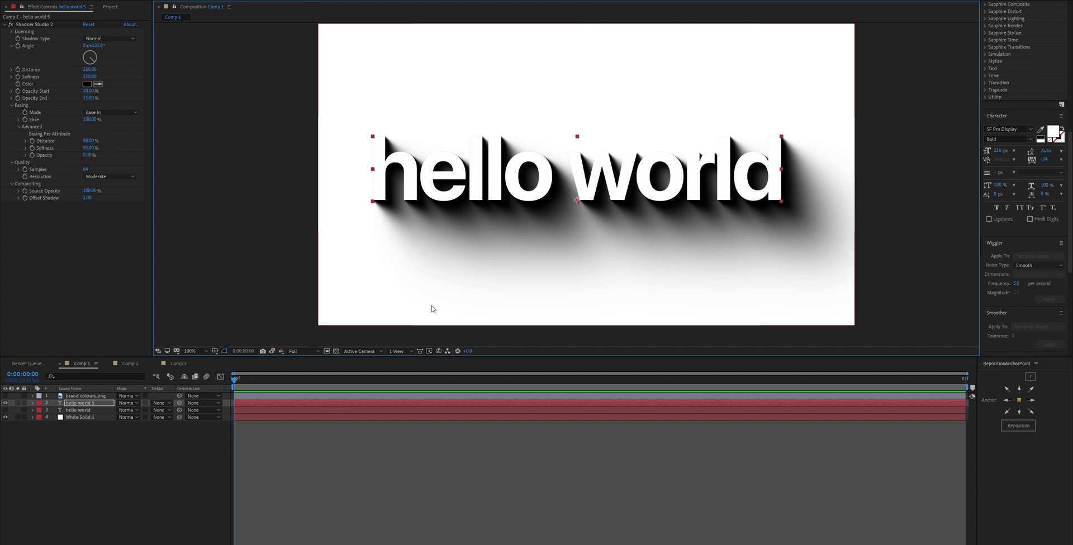
left_click_drag(481, 200, 427, 197)
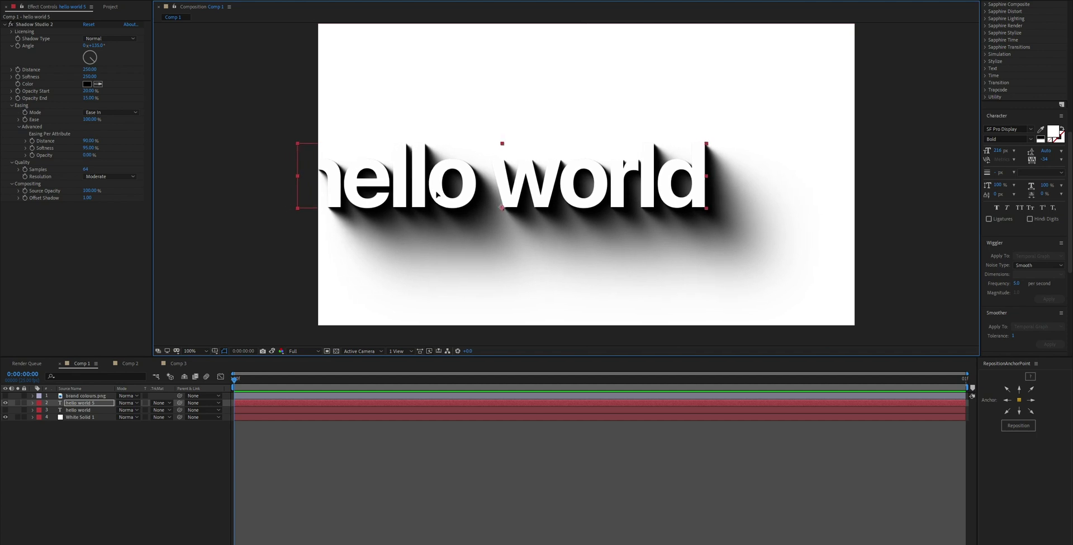
mouse_move(431, 194)
left_mouse_down()
mouse_move(398, 194)
mouse_move(410, 194)
left_mouse_up()
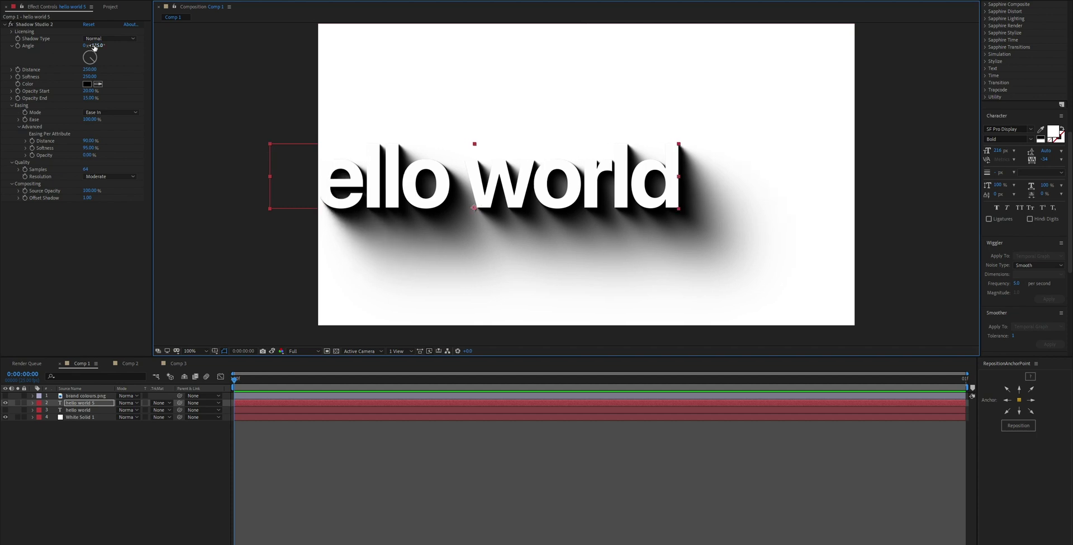
Step: Set the Shadow Studio 2 Angle to 90°
left_click_drag(94, 46, 134, 47)
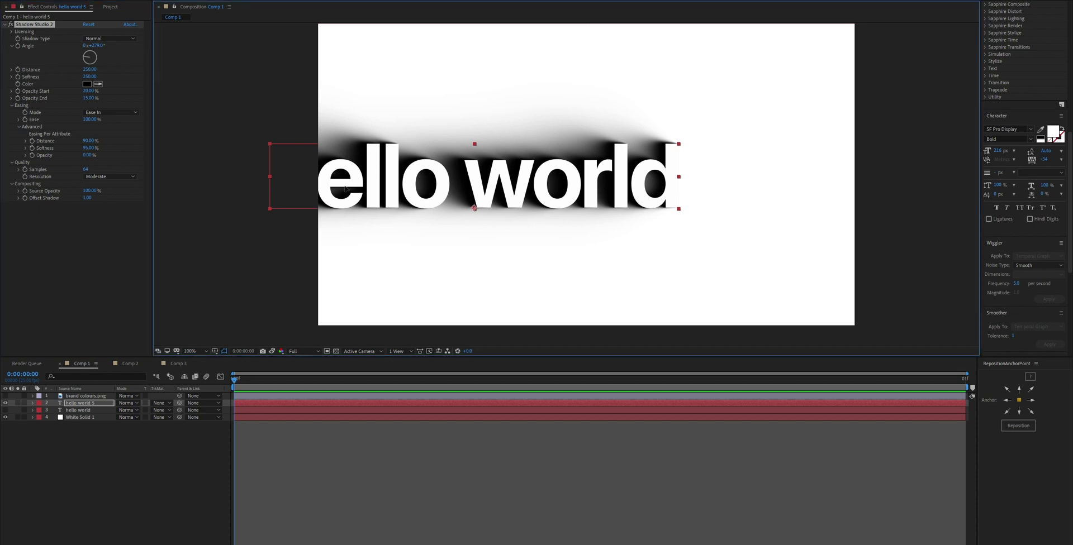
left_click_drag(343, 187, 310, 190)
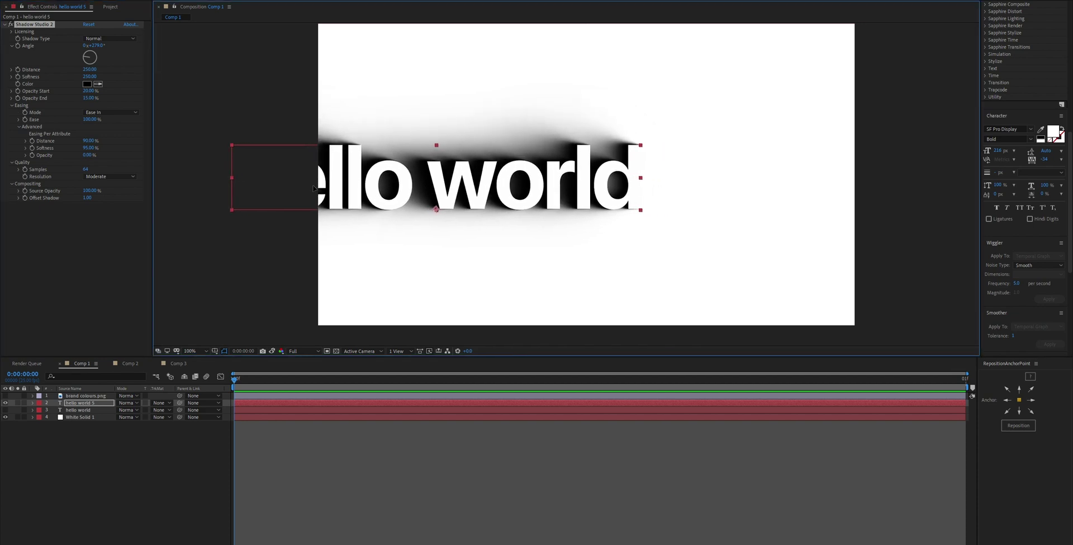
left_click_drag(92, 60, 95, 61)
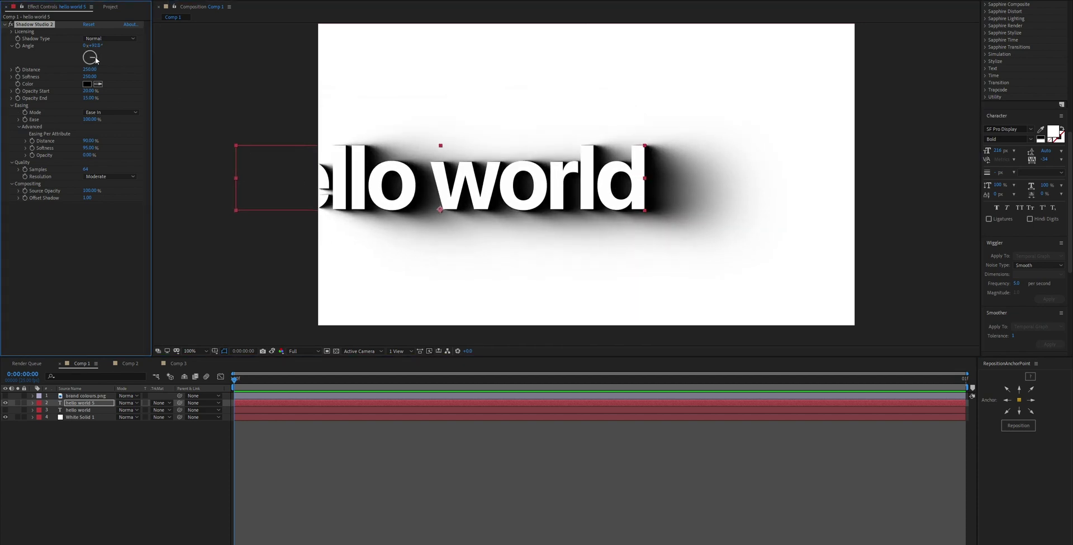
left_click(92, 46)
type("90")
key("Return")
Step: Fine-tune the text's Position and step through the slide-in animation
left_click_drag(342, 181, 367, 178)
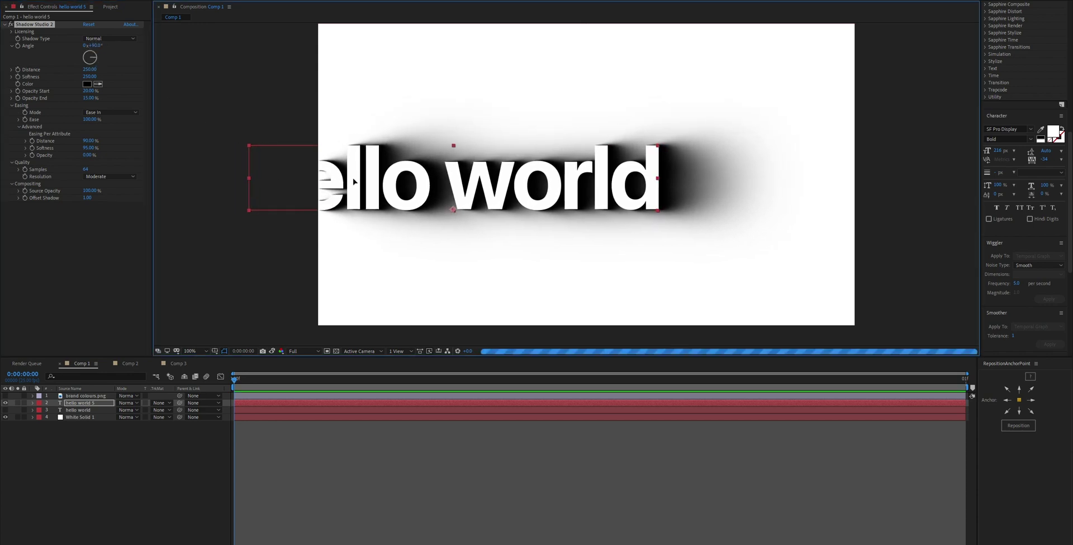
left_click_drag(353, 181, 362, 181)
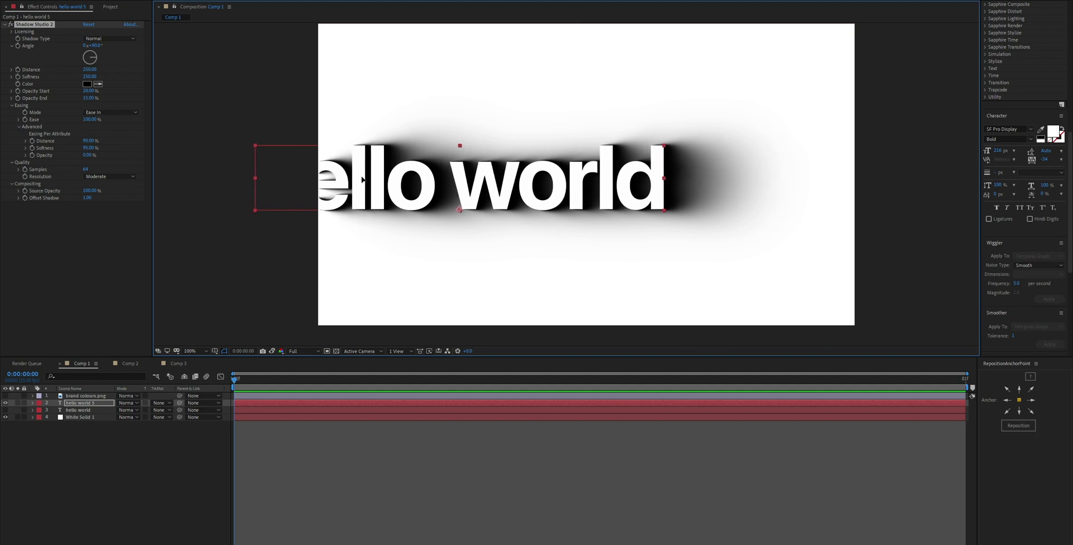
mouse_move(362, 181)
left_mouse_down()
mouse_move(351, 183)
mouse_move(365, 182)
left_mouse_up()
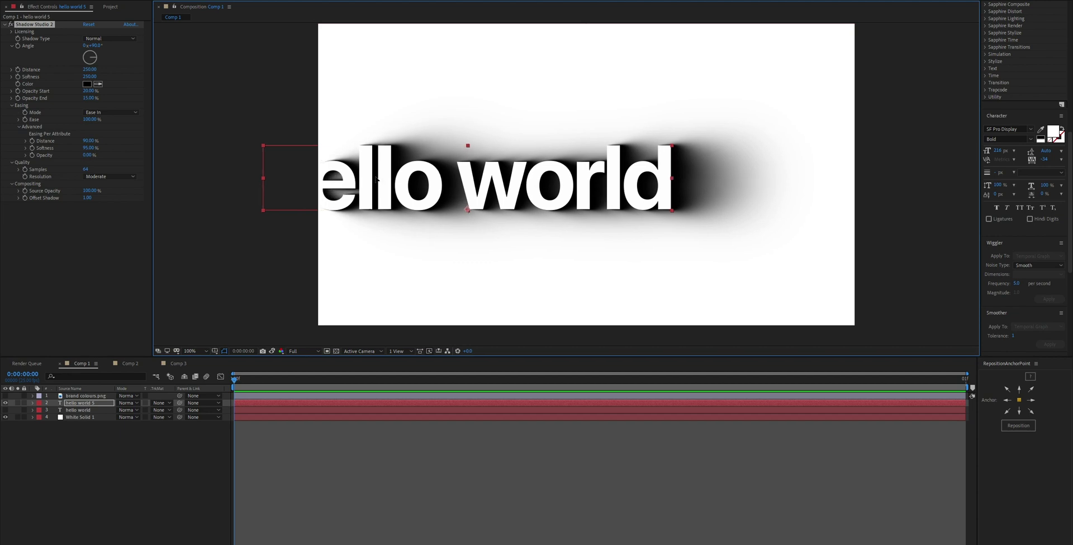
key("shift+Right")
key("shift+Right")
key("shift+Right")
key("shift+Right")
key("shift+Right")
key("shift+Right")
key("shift+Right")
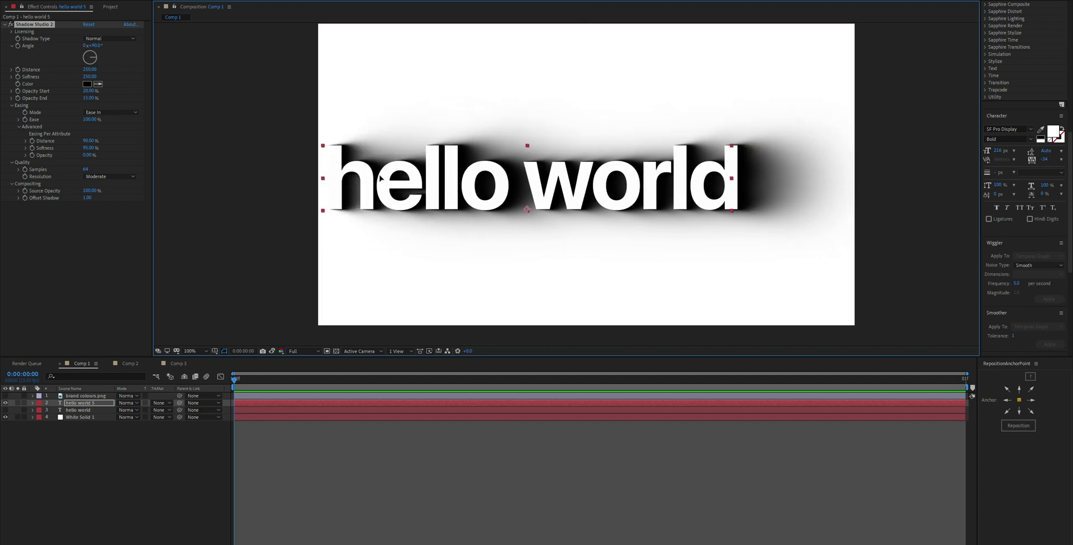
key("shift+Left")
key("shift+Left")
key("shift+Left")
key("shift+Left")
key("shift+Left")
key("shift+Left")
key("shift+Left")
key("shift+Left")
key("shift+Left")
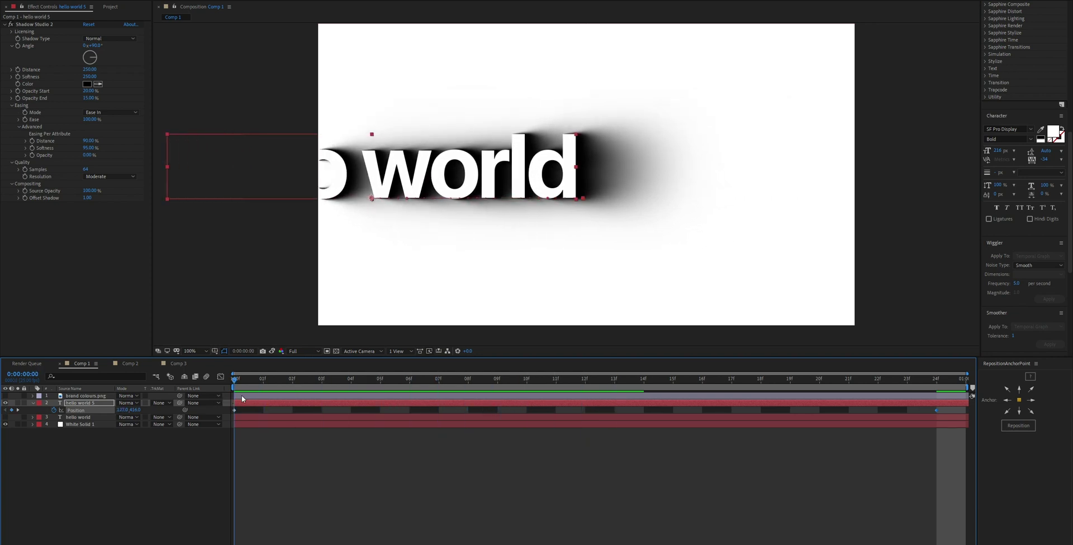
Step: Widen Comp 1 to 1500 px and preview the text slide animation
left_click(749, 500)
left_click(384, 134)
left_click(221, 321)
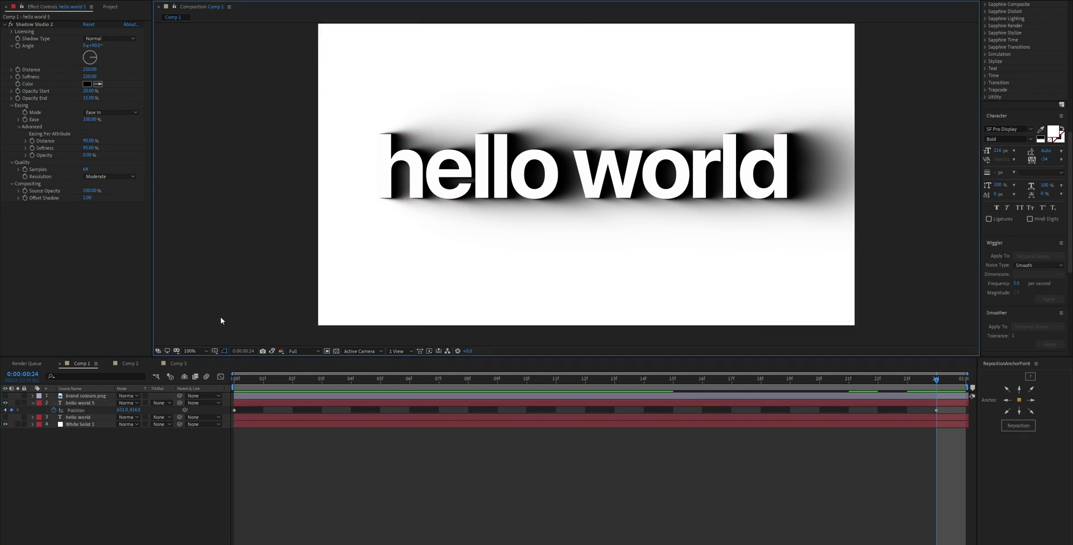
key("ctrl+k")
type("1500")
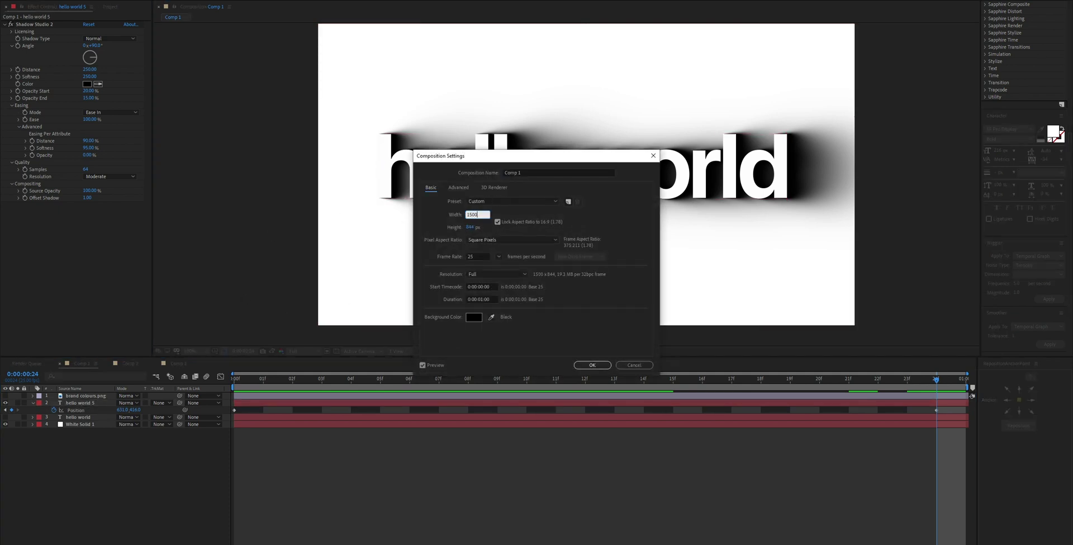
key("Return")
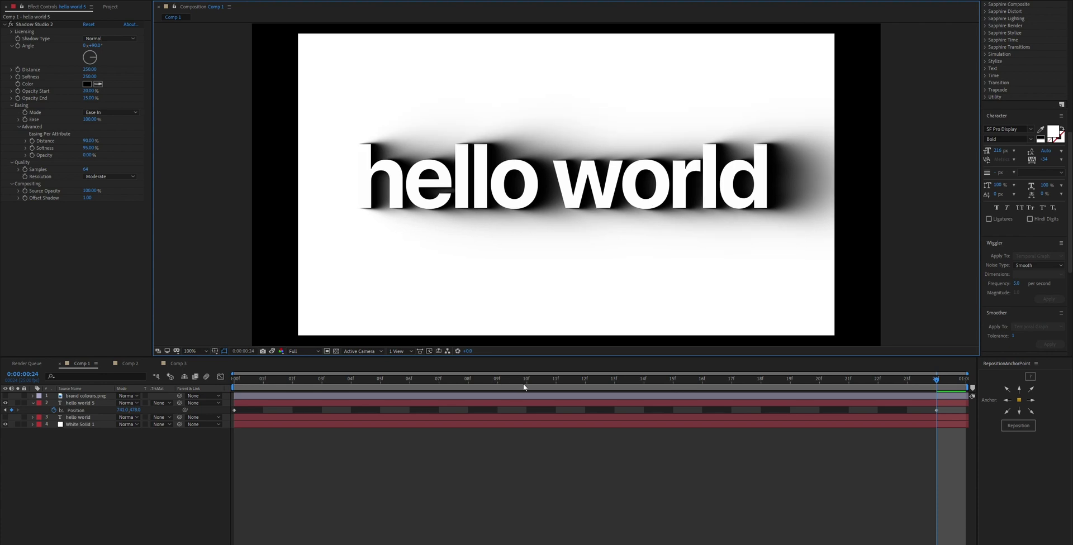
left_click_drag(524, 387, 292, 387)
key("space")
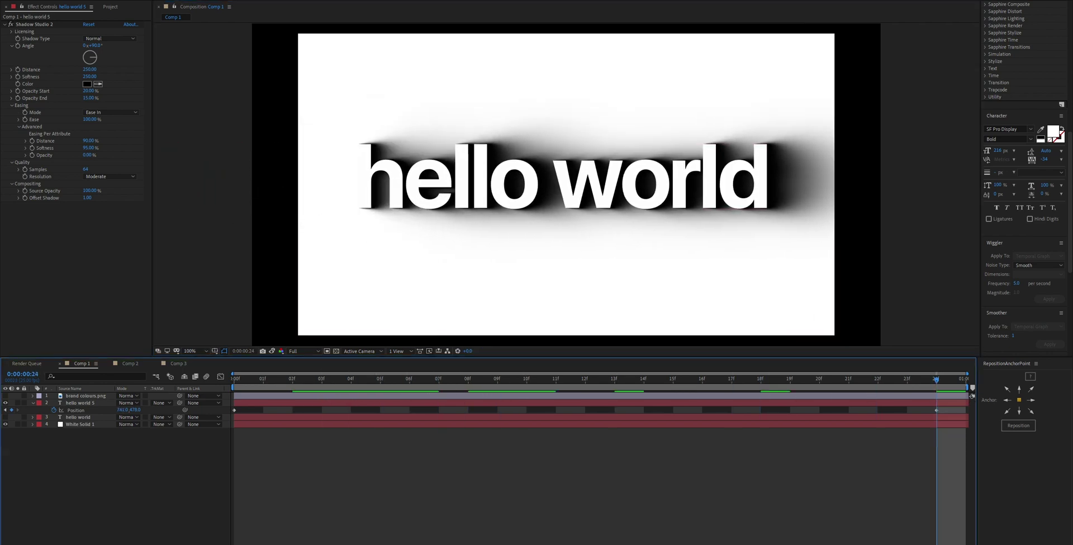
Step: Nest Comp 1 in a new 1280×720 Comp 4 and play it
left_click(112, 7)
left_click_drag(35, 90, 28, 352)
key("ctrl+k")
key("Return")
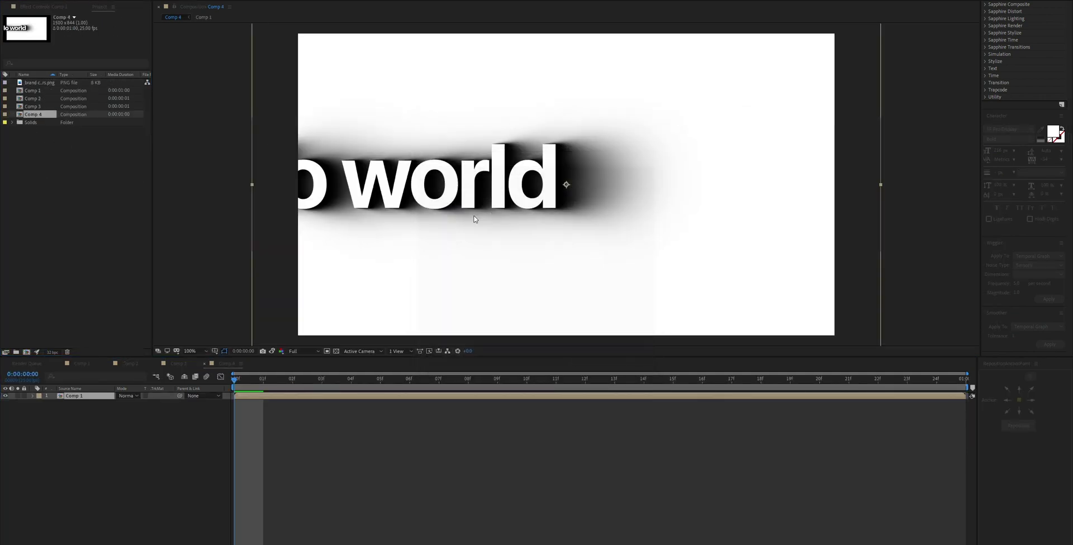
key("space")
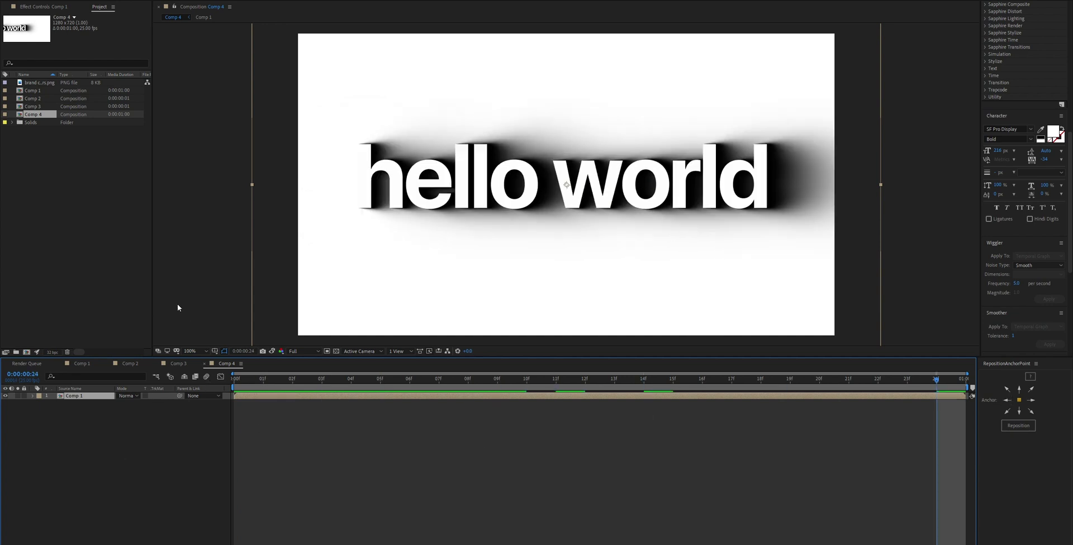
Step: Create a new Comp 5 and paste the hello world 5 text into it
left_click(5, 95)
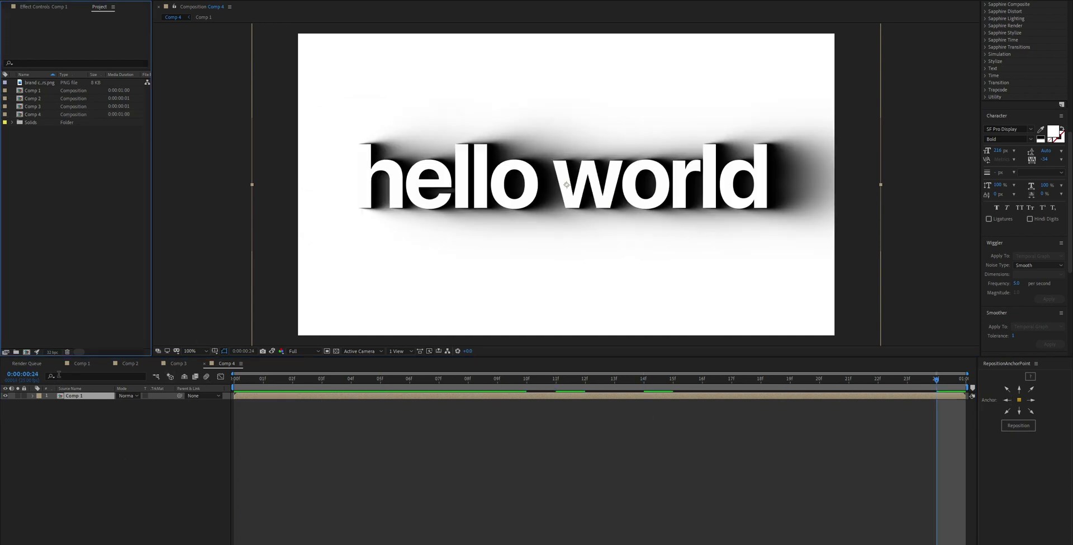
left_click(81, 363)
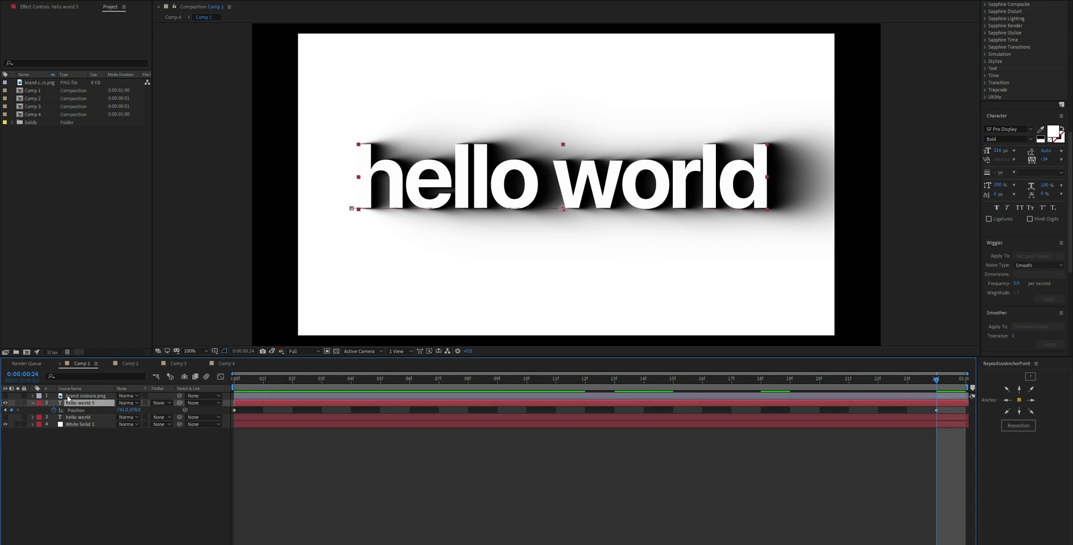
left_click(98, 438)
key("ctrl+n")
key("Return")
key("ctrl+v")
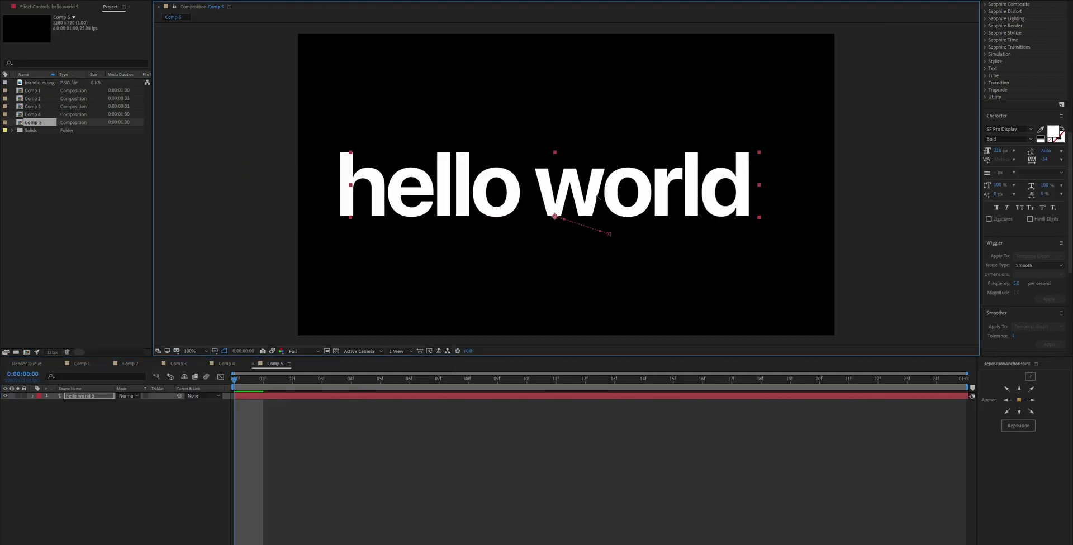
key("p")
left_click(166, 447)
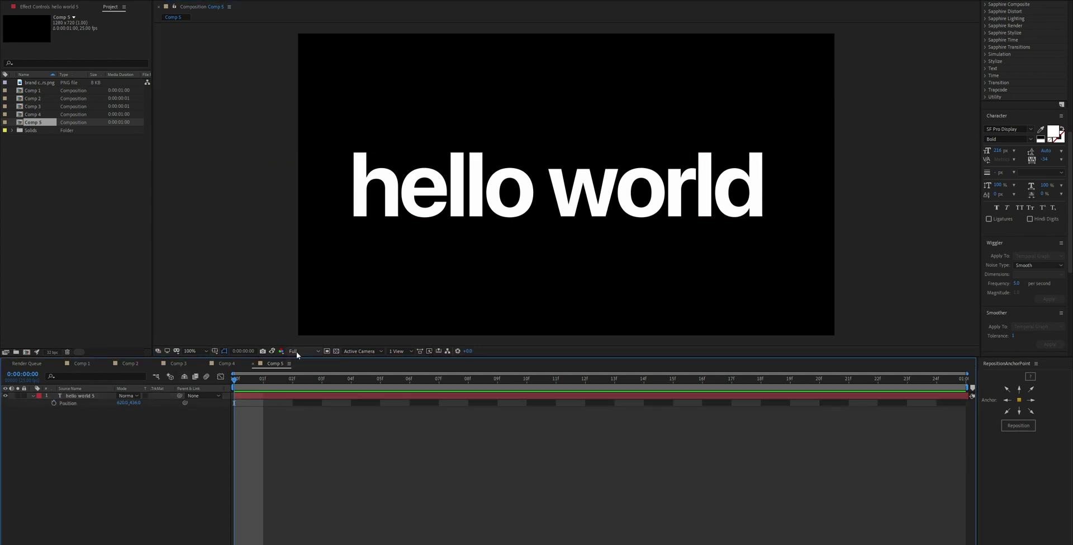
Step: Crop Comp 5 to the hello world text's region of interest
left_click(372, 166)
left_click(51, 1)
left_click(75, 38)
left_click(293, 447)
Step: Place Comp 5 as a layer in Comp 1 and preview the slide-in
left_click(82, 364)
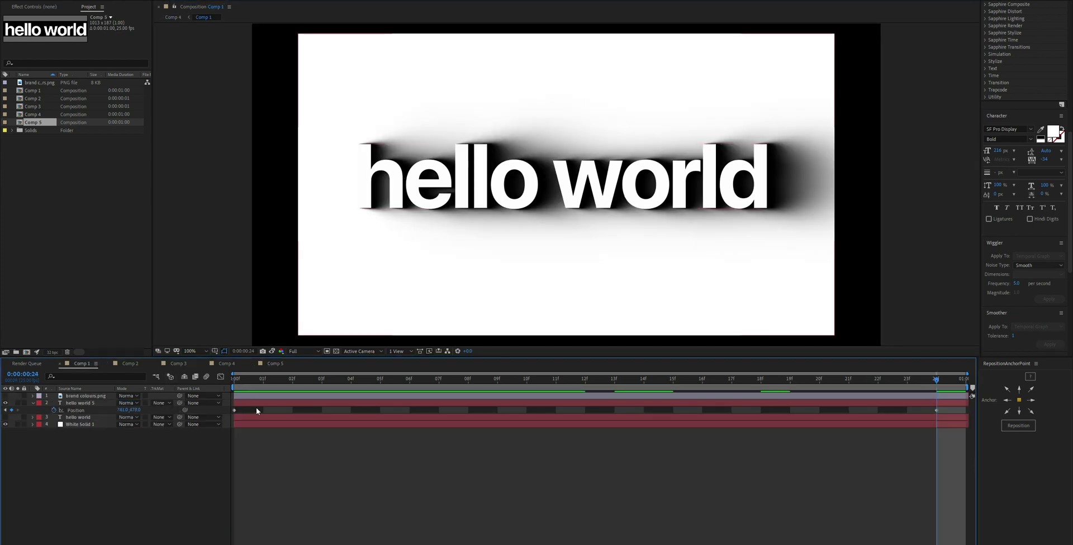
key("ctrl+k")
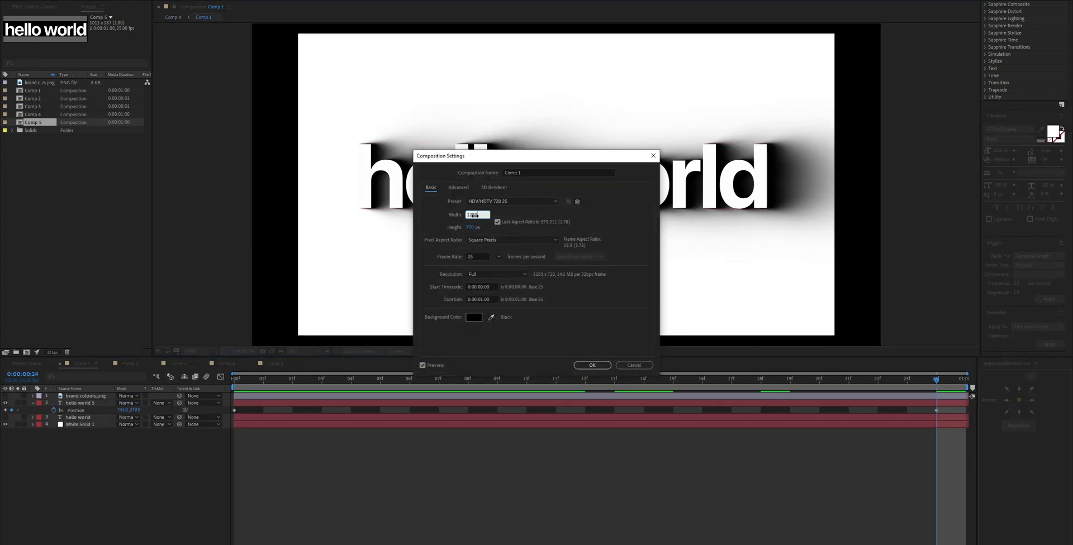
key("Return")
mouse_move(34, 122)
left_mouse_down()
mouse_move(421, 198)
mouse_move(215, 201)
left_mouse_up()
key("F4")
key("shift+Left")
key("shift+Left")
key("shift+Left")
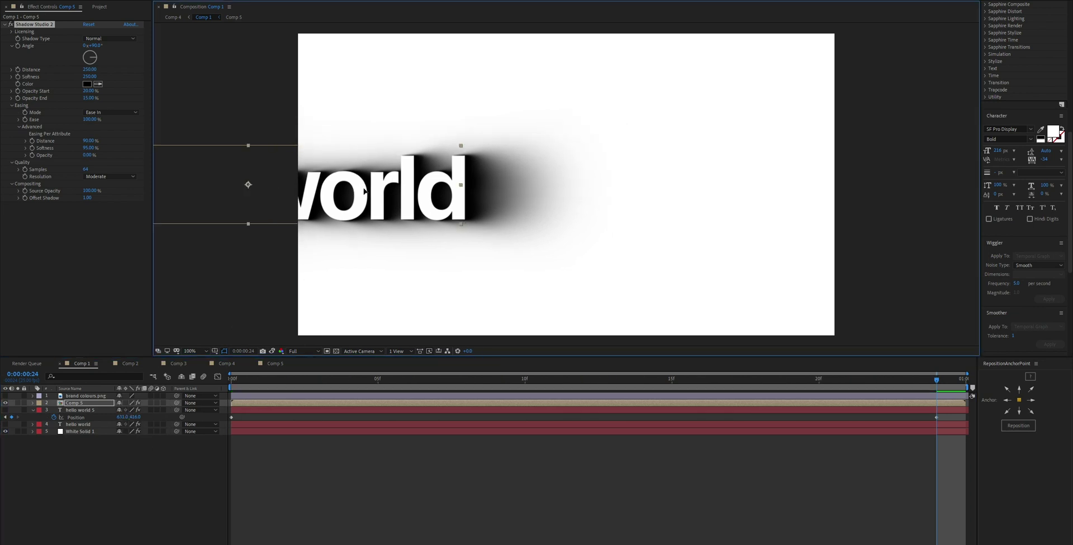
key("shift+Left")
key("shift+Left")
key("shift+Left")
key("shift+Left")
key("shift+Left")
key("shift+Left")
key("shift+Left")
key("shift+Left")
key("shift+Left")
key("shift+Left")
key("shift+Left")
Step: Turn on continuous rasterization for Comp 5 and reposition the hello world text
key("shift+Right")
key("shift+Right")
key("shift+Right")
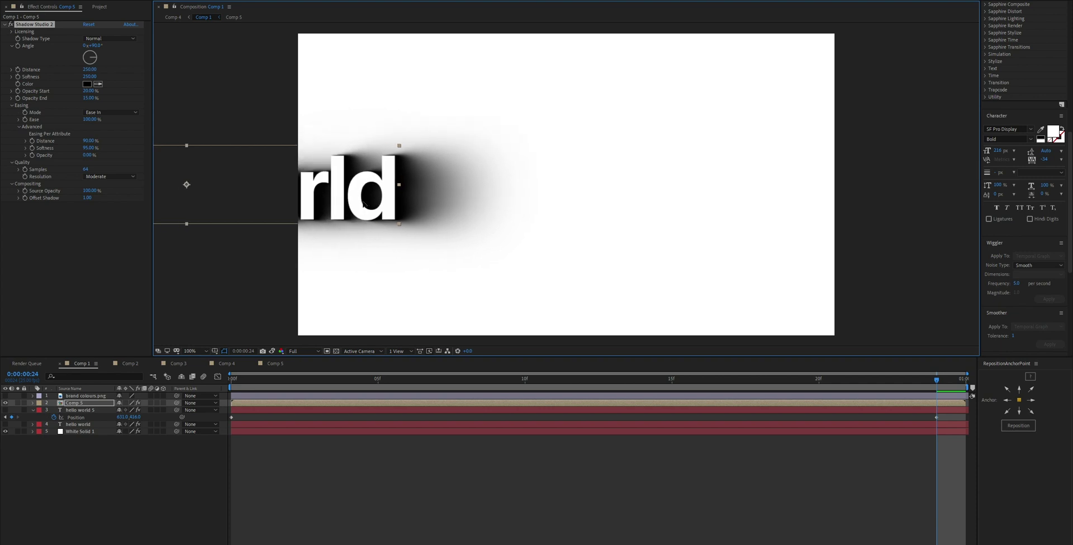
left_click_drag(247, 202, 721, 203)
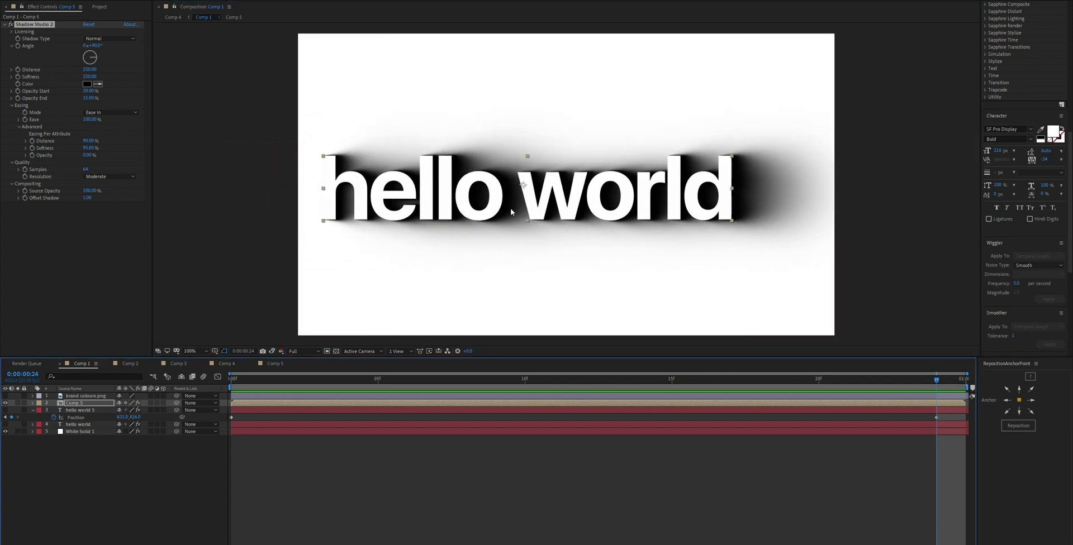
left_click_drag(511, 208, 417, 211)
key("ctrl+z")
left_click(123, 406)
mouse_move(481, 206)
left_mouse_down()
mouse_move(271, 207)
mouse_move(536, 195)
mouse_move(509, 192)
left_mouse_up()
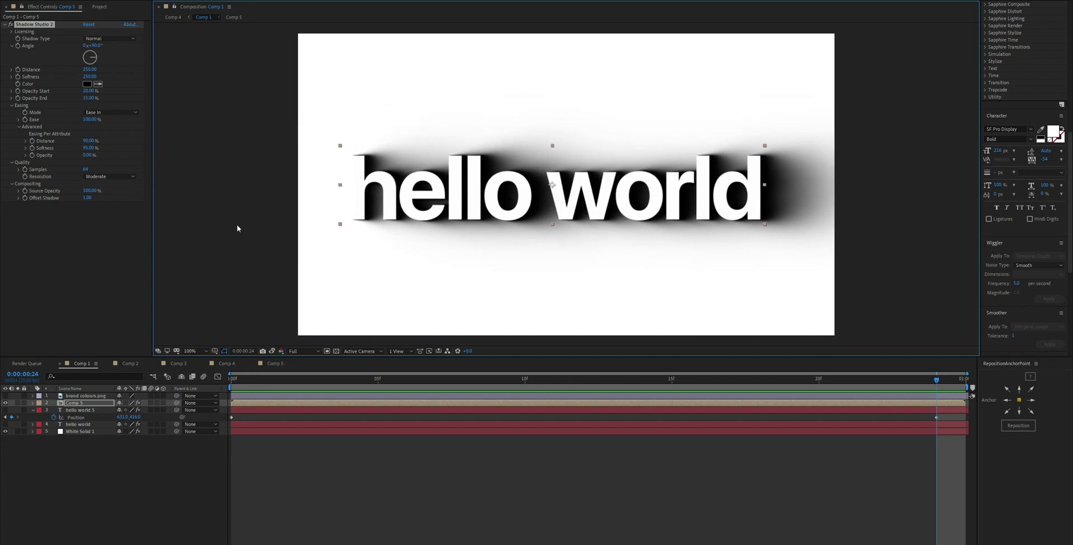
Step: Add the product image to Comp 1 and scale it down
left_click(220, 246)
left_click(95, 256)
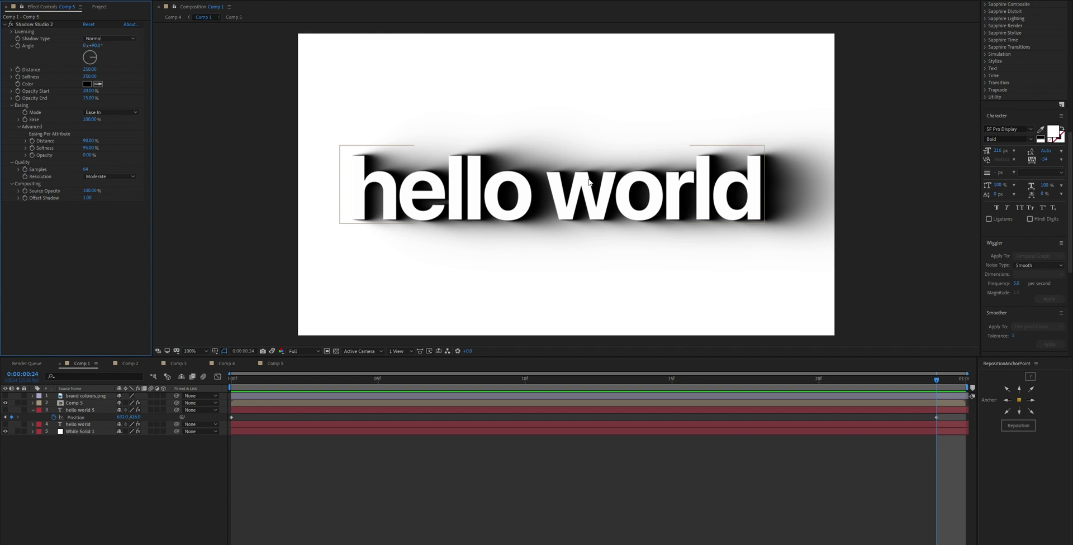
left_click(80, 403)
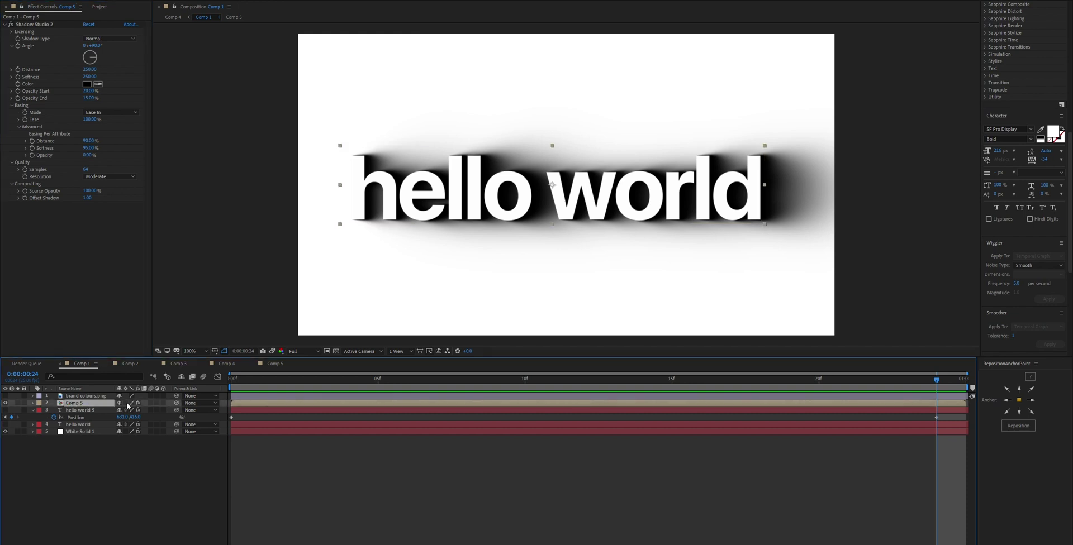
left_click_drag(86, 15, 526, 192)
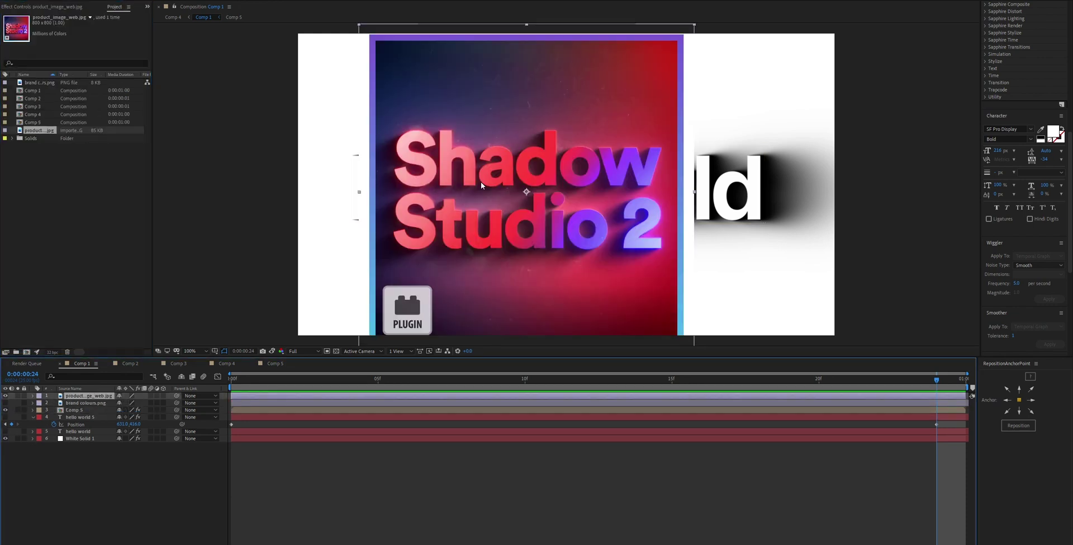
key("s")
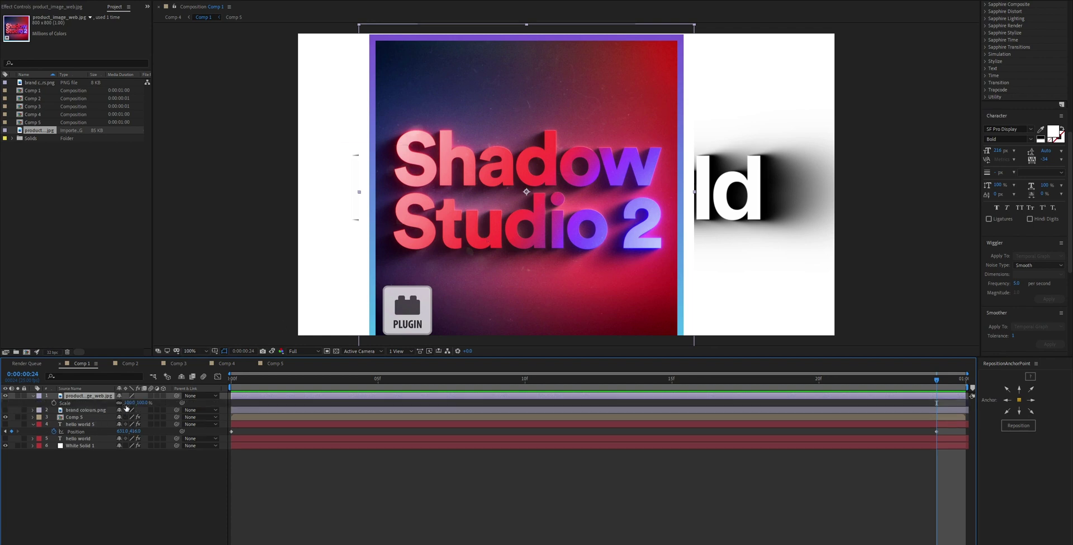
left_click_drag(127, 403, 99, 403)
left_click_drag(537, 234, 488, 219)
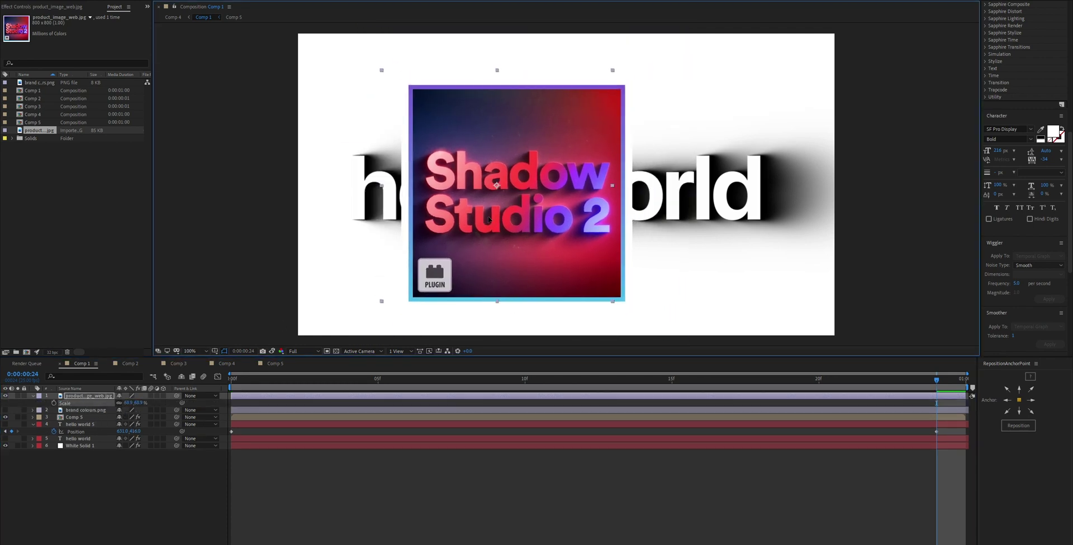
Step: Give the image a Radial Shadow Studio 2 shadow with upper-right origin, then reposition it
key("ctrl+space")
type("shadow")
key("Return")
left_click(99, 38)
left_click(105, 65)
mouse_move(426, 120)
left_mouse_down()
mouse_move(696, 48)
mouse_move(696, 25)
left_mouse_up()
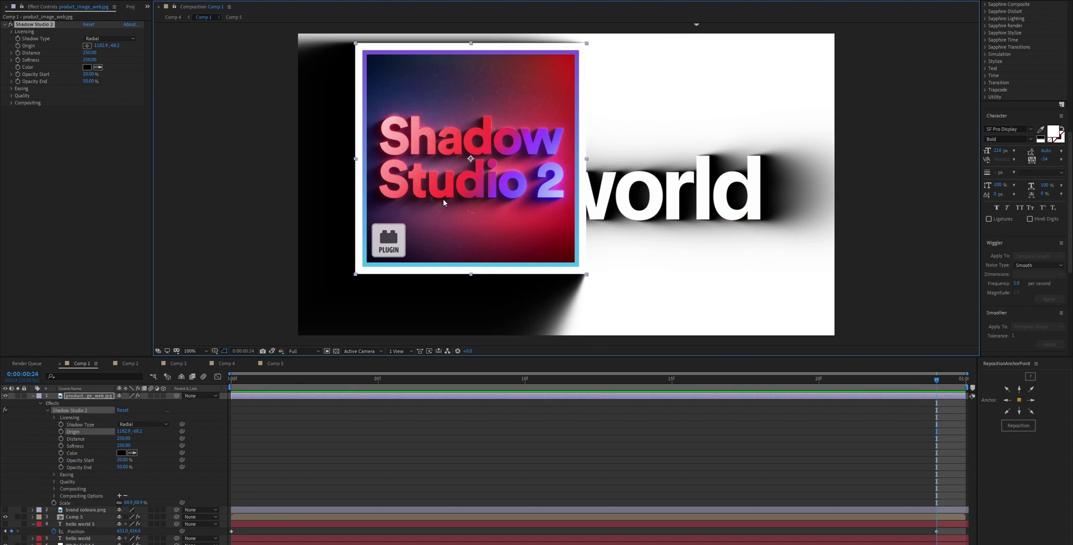
mouse_move(444, 172)
left_mouse_down()
mouse_move(541, 202)
mouse_move(534, 196)
mouse_move(474, 233)
mouse_move(438, 217)
left_mouse_up()
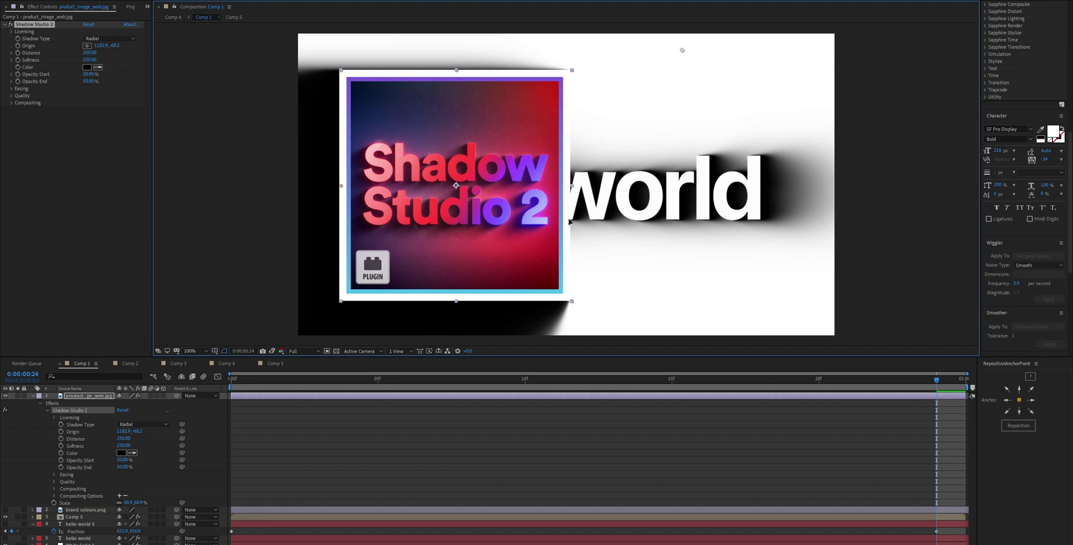
left_click_drag(439, 248, 700, 256)
mouse_move(424, 223)
left_mouse_down()
mouse_move(669, 148)
mouse_move(484, 221)
mouse_move(418, 218)
mouse_move(503, 220)
left_mouse_up()
Step: Replace the product image with a precomp of itself, then return to Comp 1
left_click(5, 395)
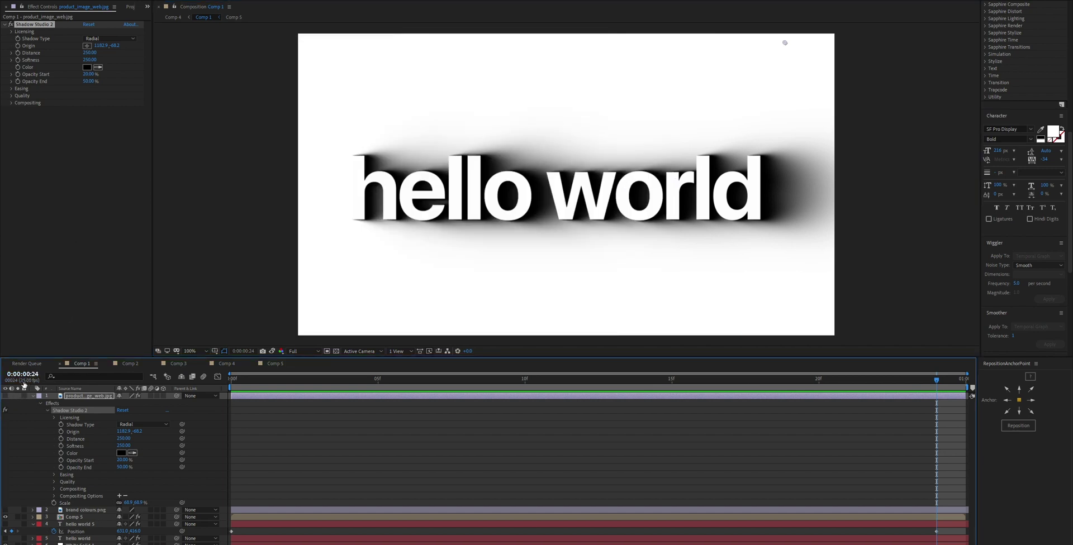
left_click(5, 394)
right_click(74, 397)
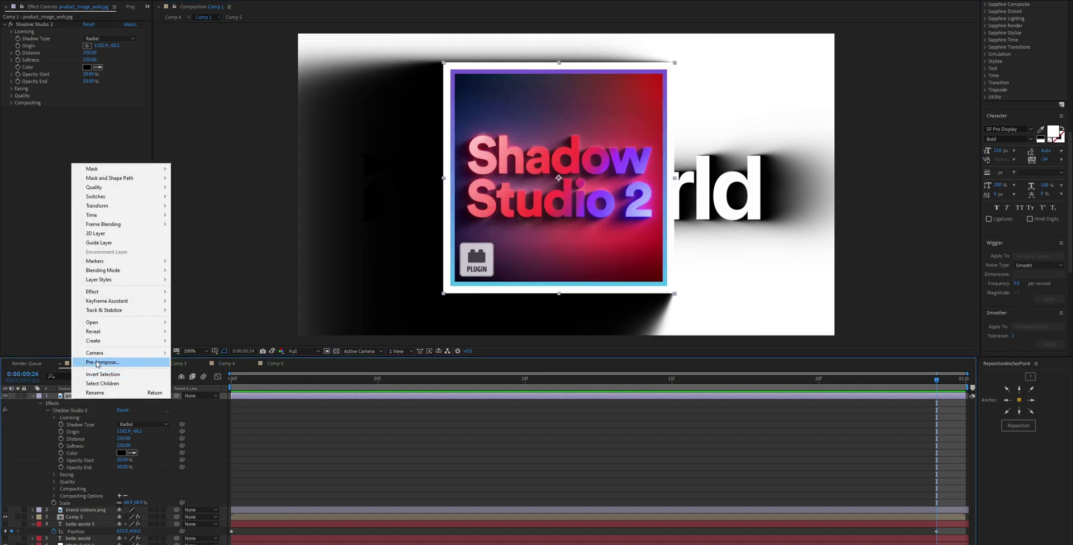
left_click(214, 343)
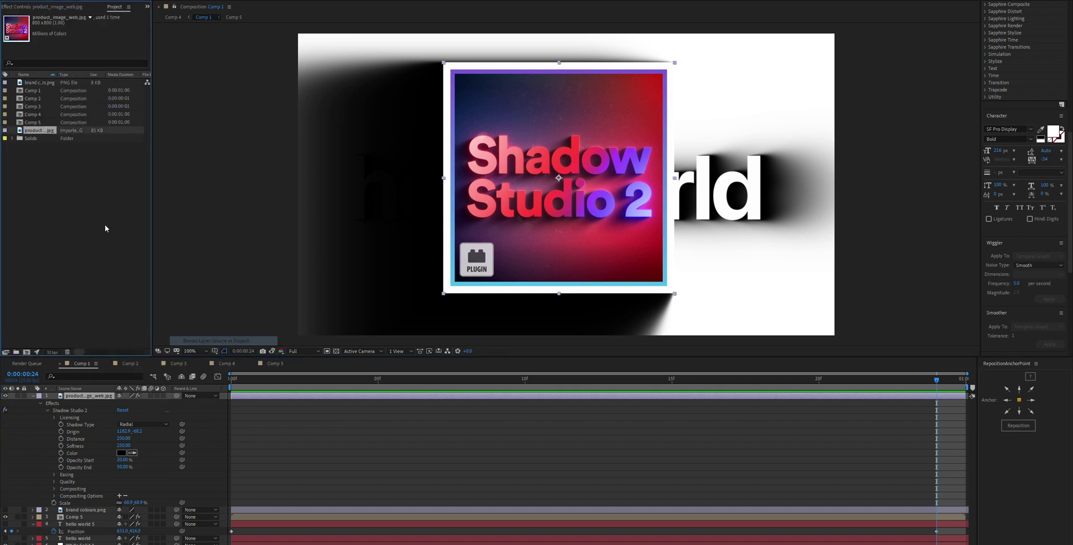
right_click(44, 134)
left_click(92, 160)
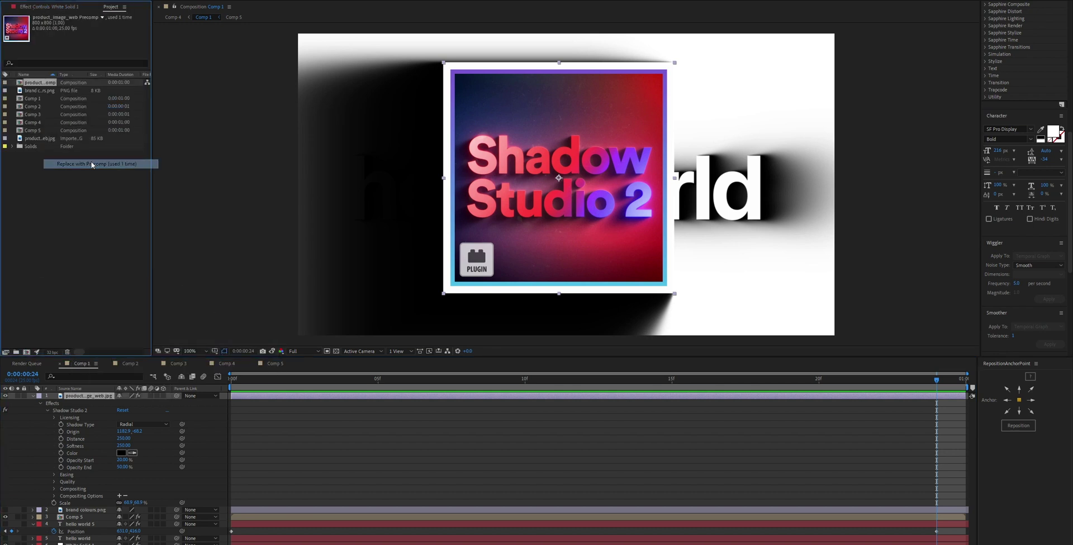
double_click(46, 132)
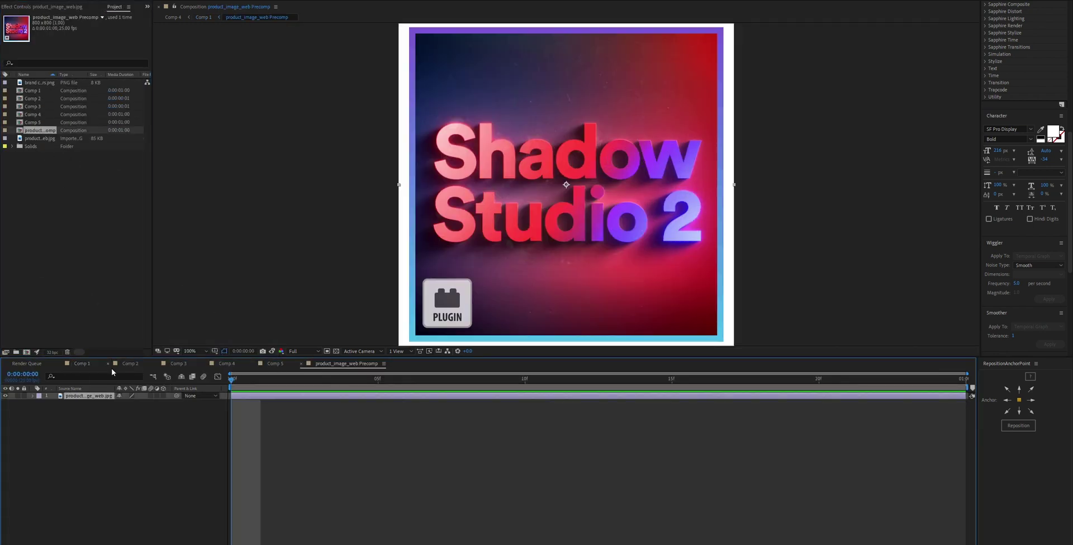
left_click(202, 17)
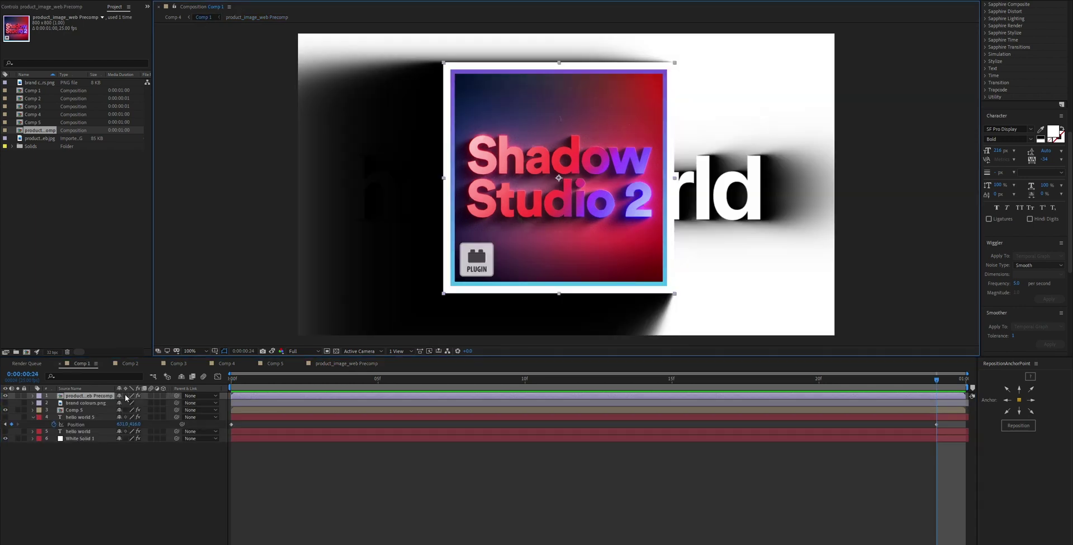
Step: Zoom out to 50%, reposition the precomp layer, and hide it
key("comma")
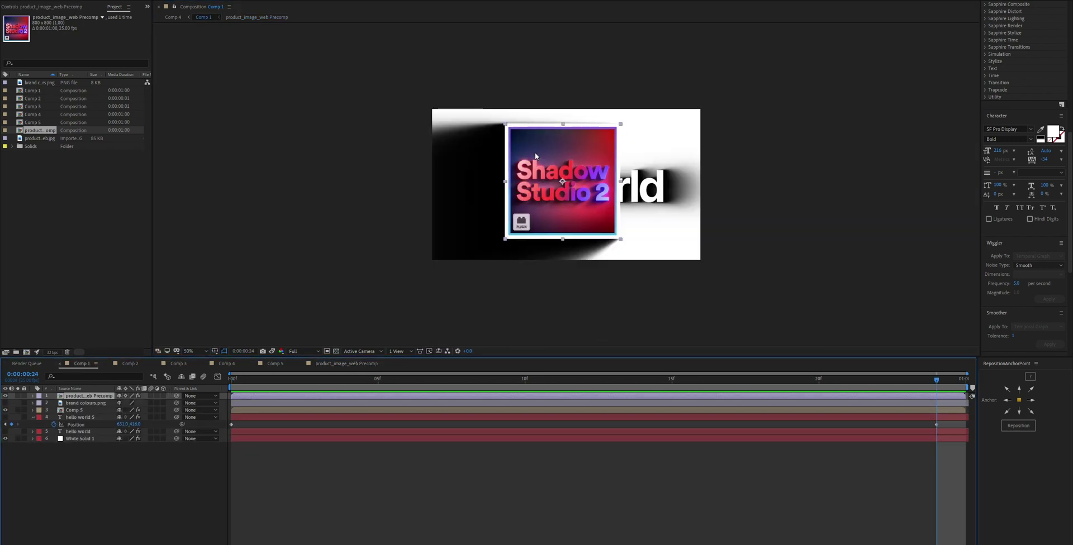
left_click(52, 7)
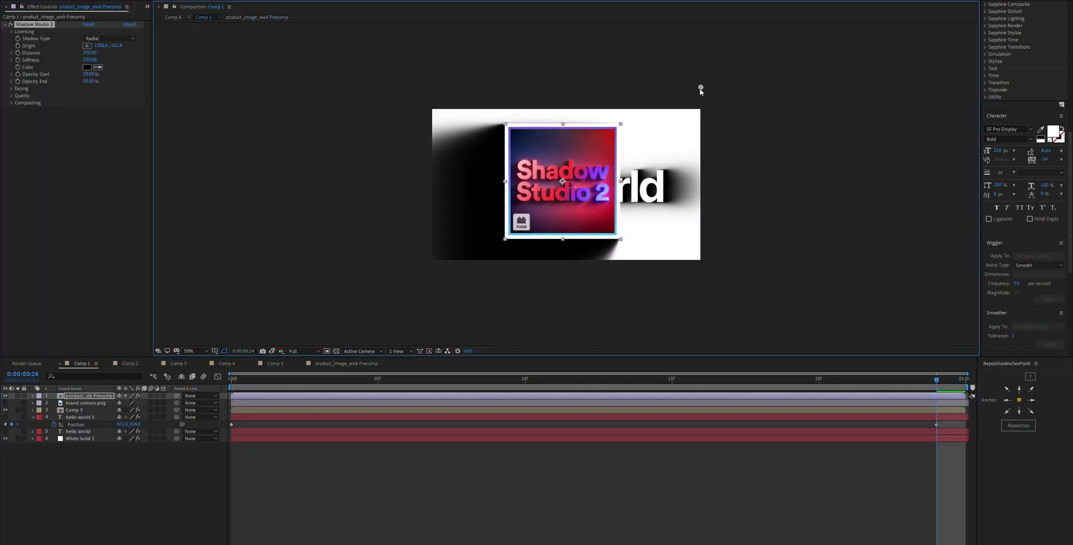
mouse_move(589, 169)
left_mouse_down()
mouse_move(678, 186)
mouse_move(734, 181)
left_mouse_up()
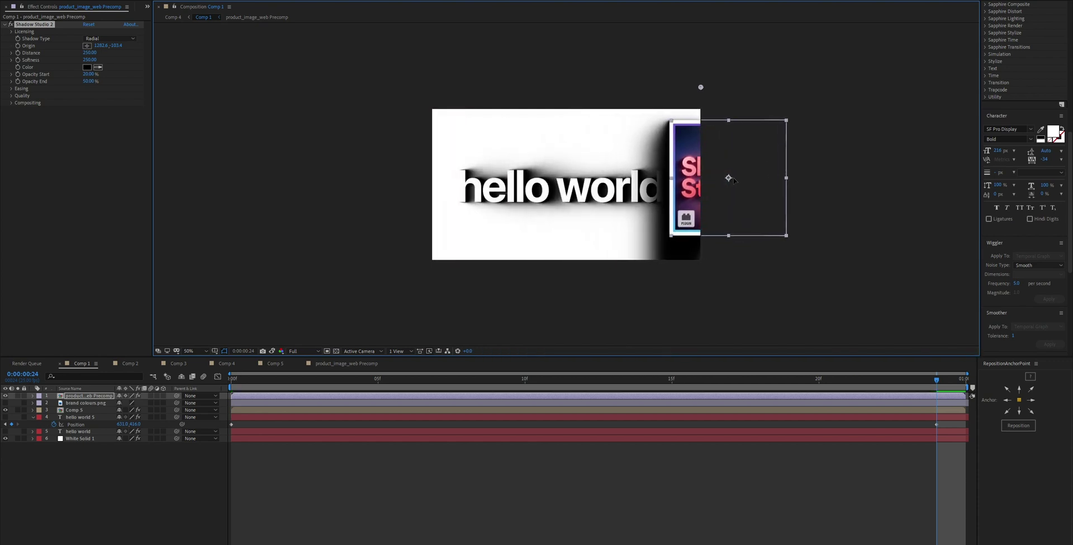
left_click_drag(729, 178, 555, 196)
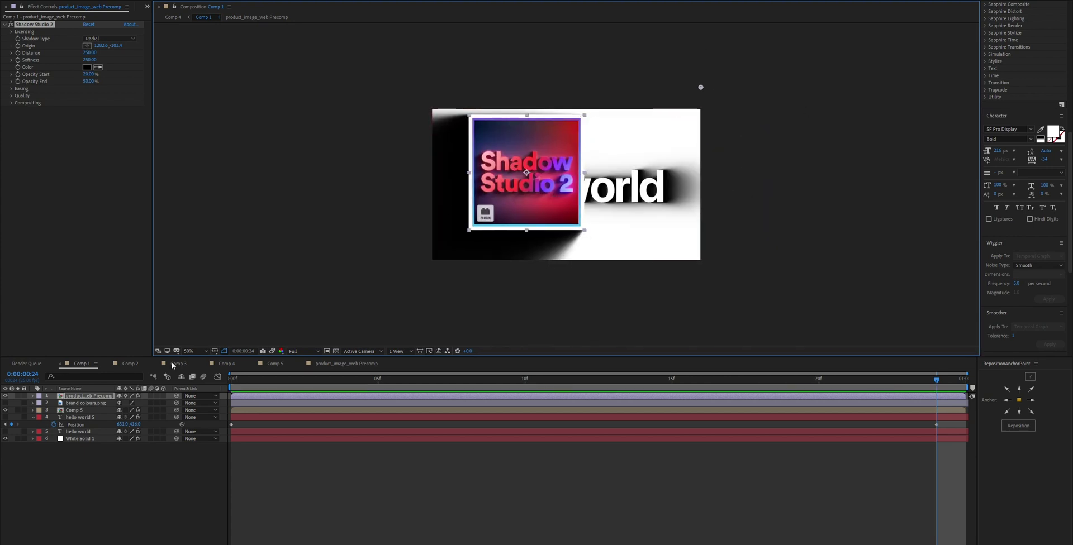
left_click_drag(518, 230, 510, 240)
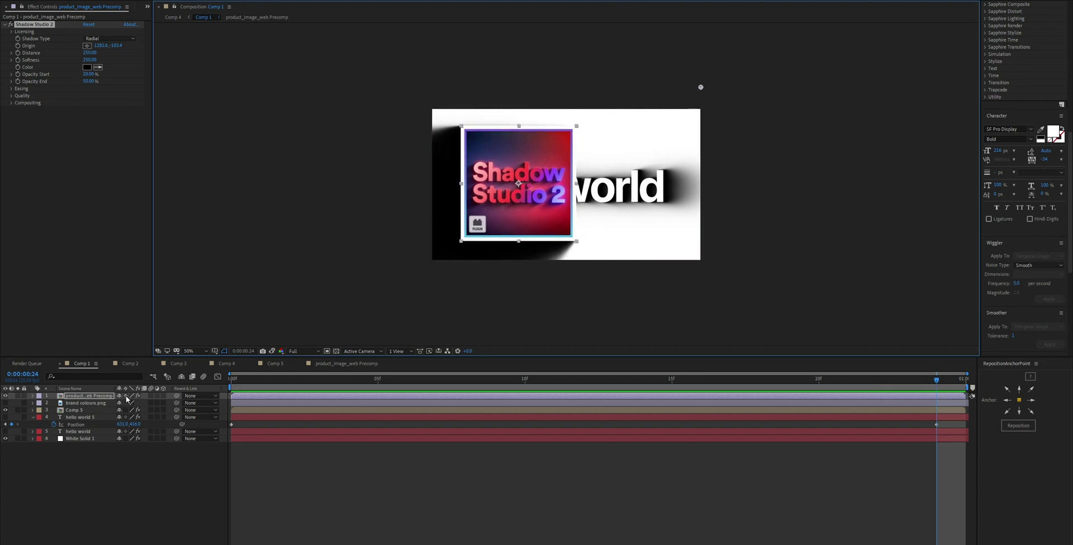
left_click(100, 403)
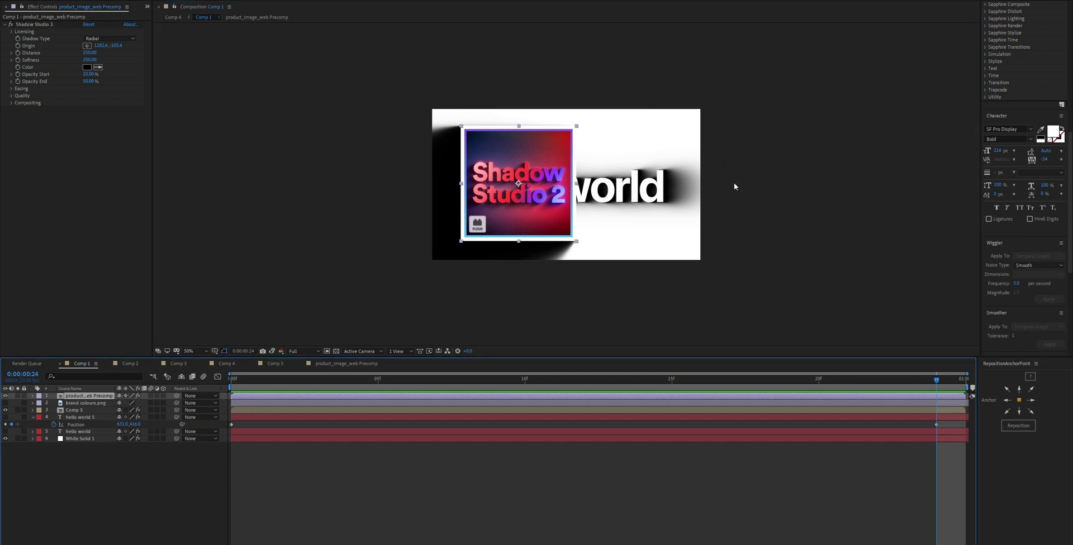
left_click(5, 396)
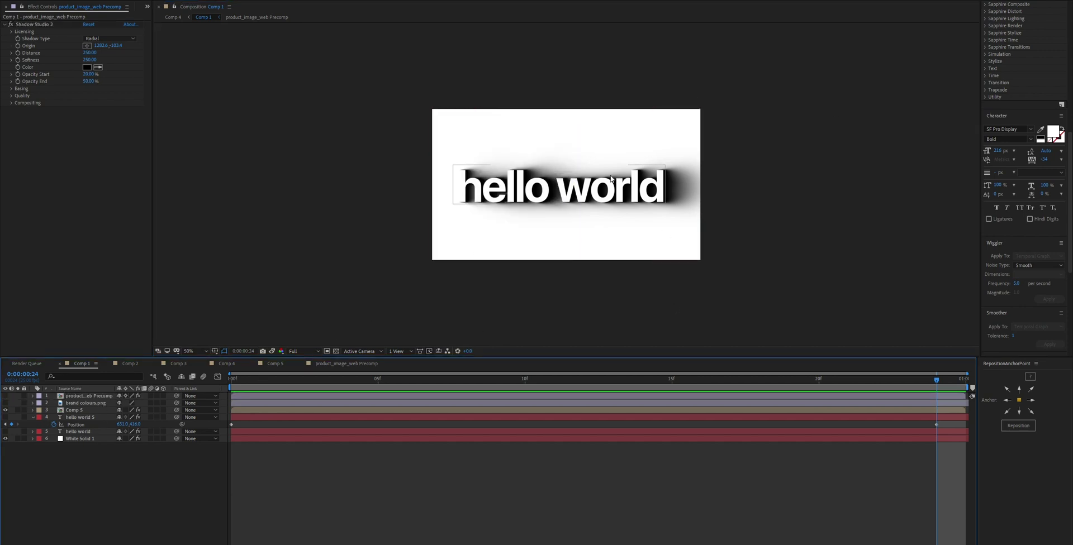
Step: Select hello world 5, go to frame 5, and cancel Composition Settings unchanged
left_click(6, 417)
left_click(503, 184)
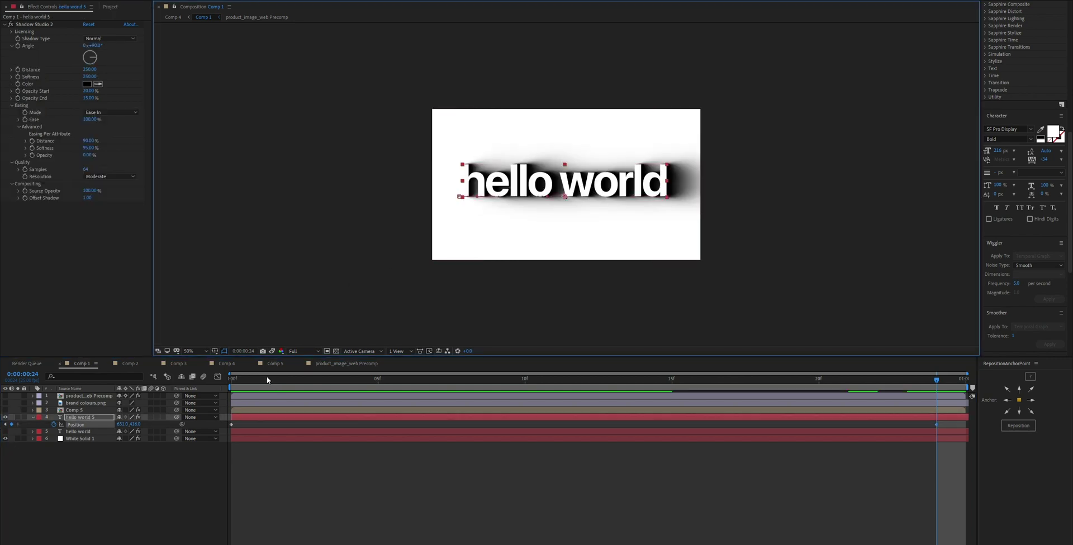
left_click_drag(266, 380, 381, 385)
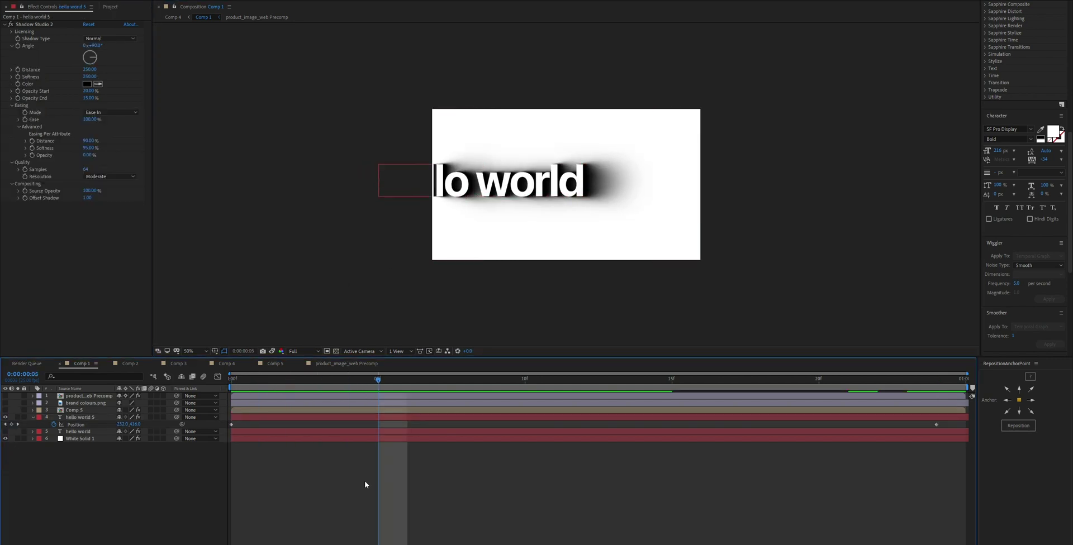
key("ctrl+k")
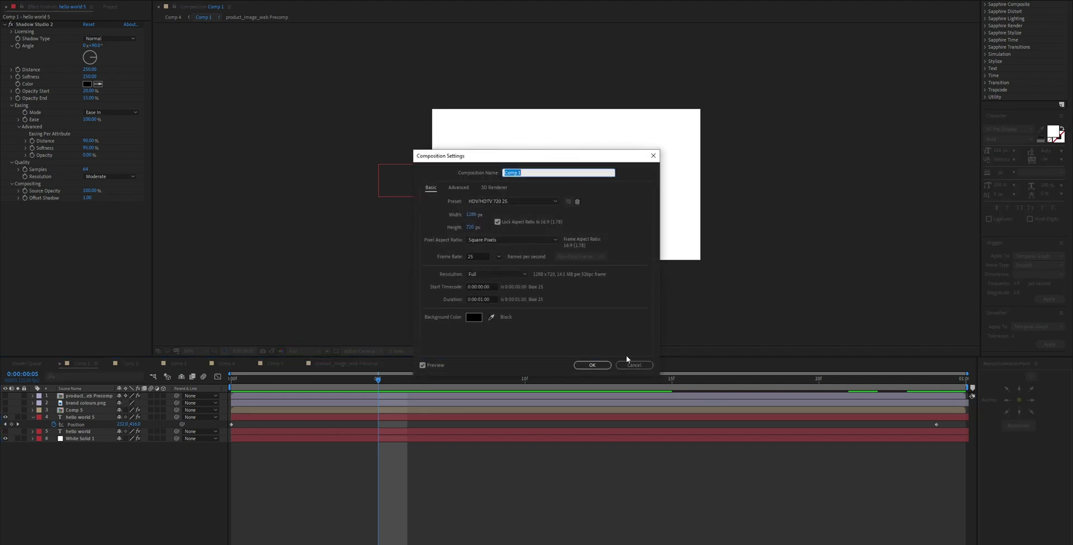
left_click(633, 364)
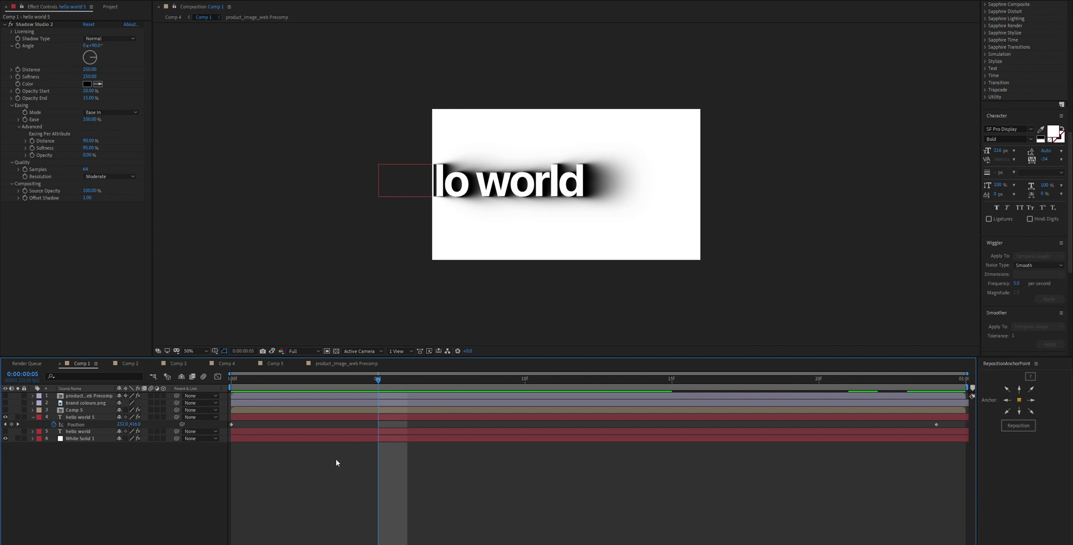
left_click(107, 221)
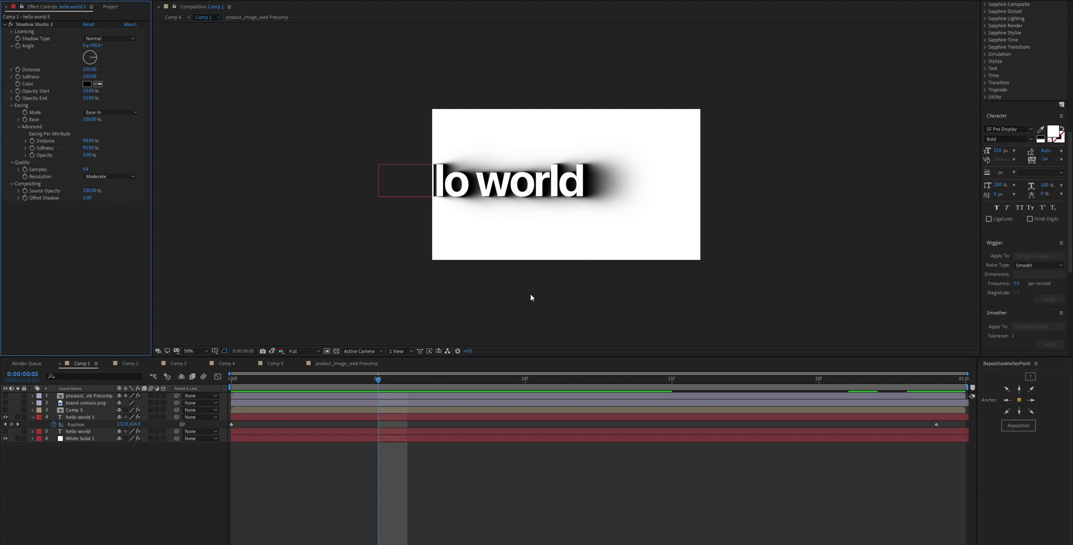
Step: Apply the SS2 Stroke Fine Detail preset to the hello world 5 layer
left_click(398, 182)
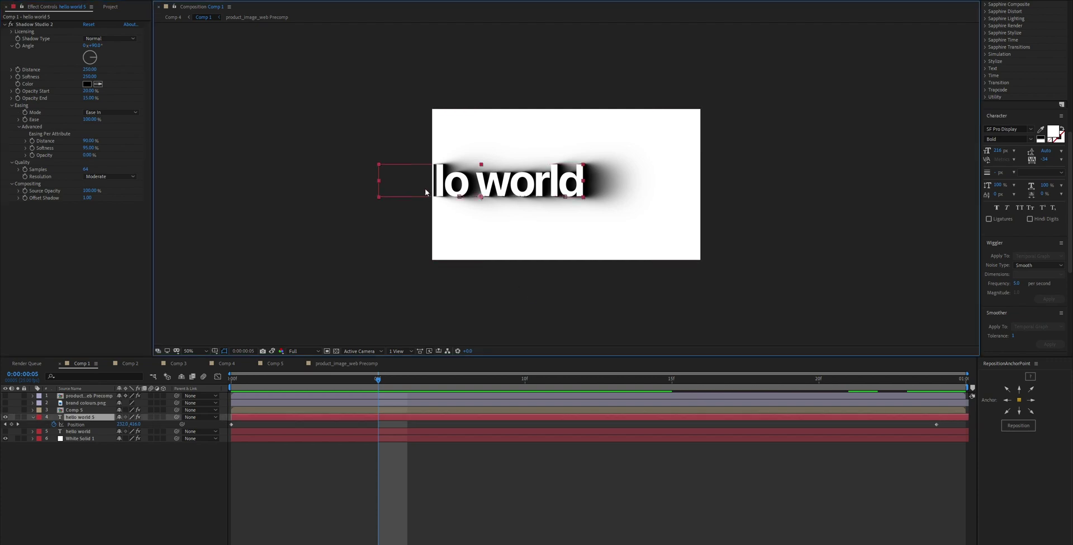
left_click(25, 30)
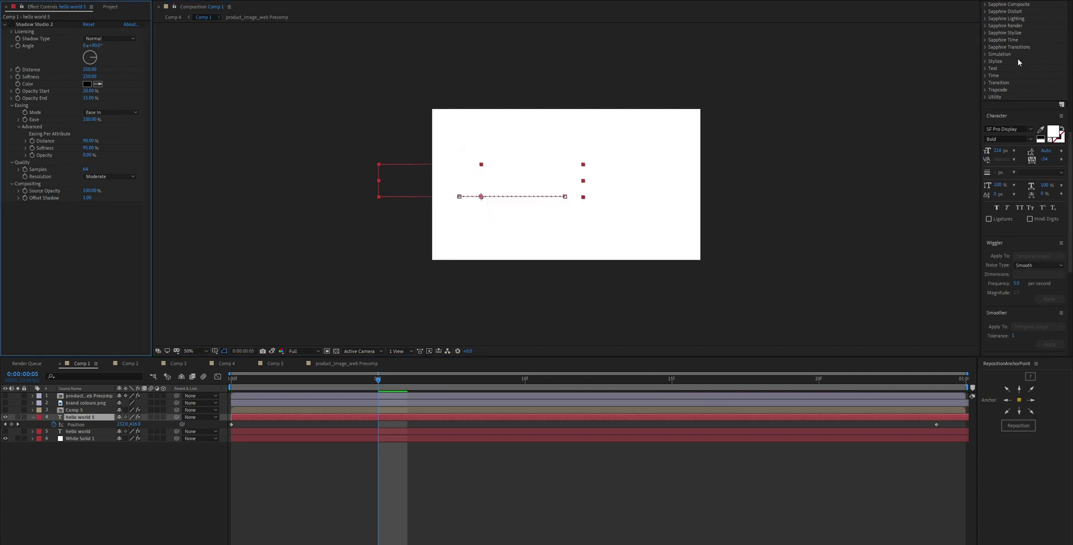
left_click(1034, 147)
left_click_drag(1034, 147, 511, 185)
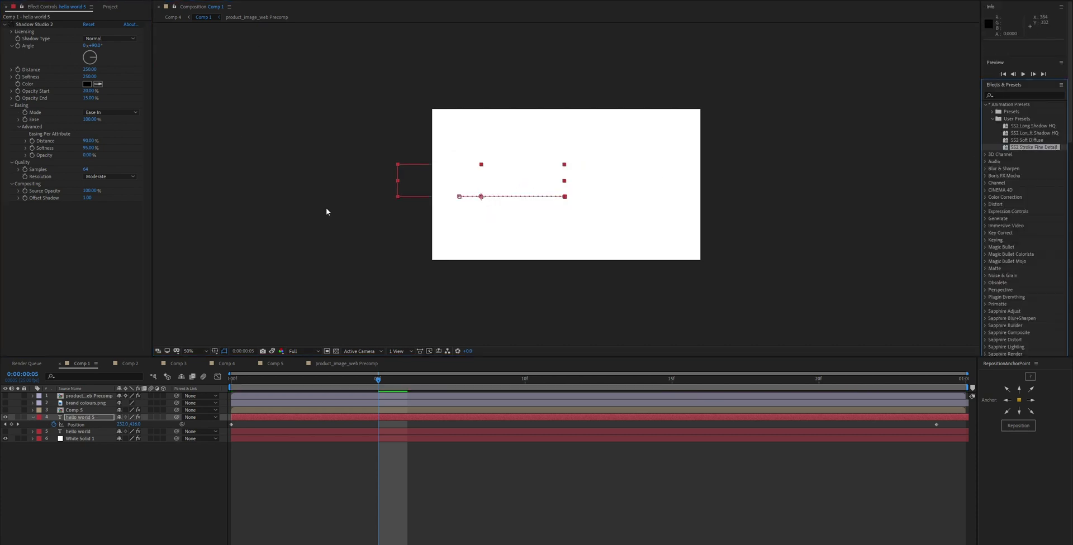
key("comma")
key("period")
key("period")
key("comma")
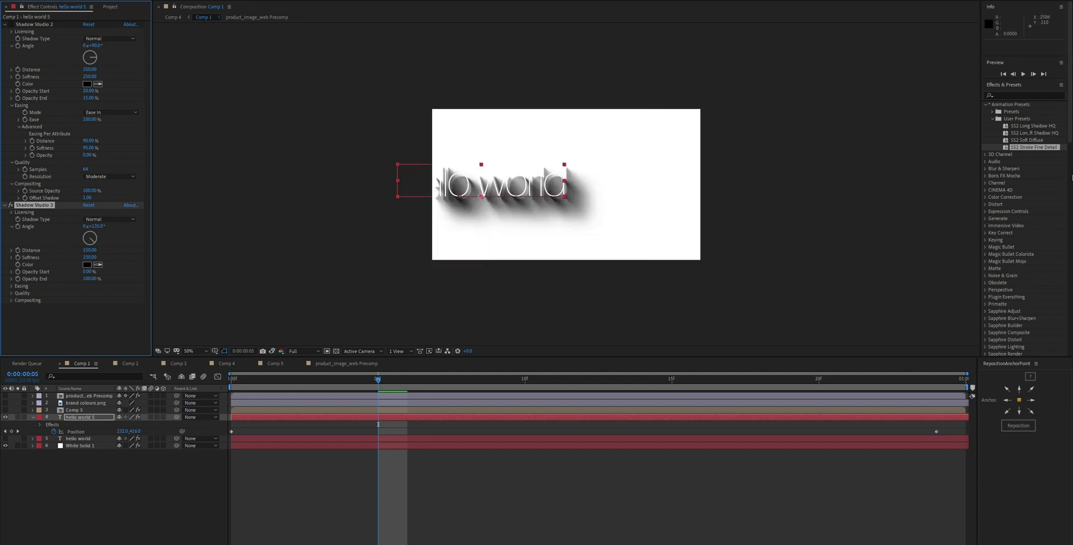
scroll(1071, 148, "down", 10)
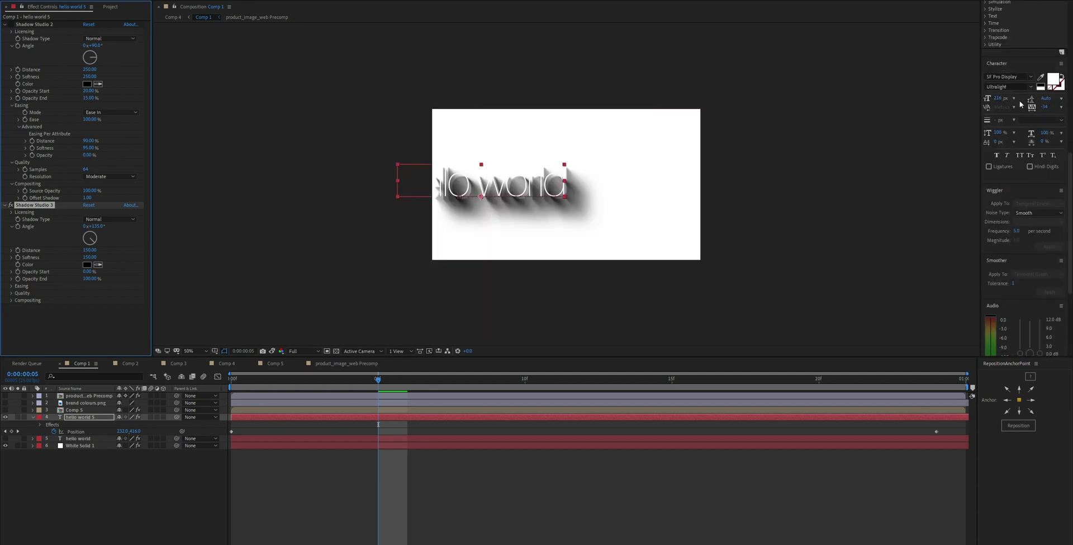
Step: Set the hello world text's font style to Black
left_click(1006, 87)
type("Black")
key("Return")
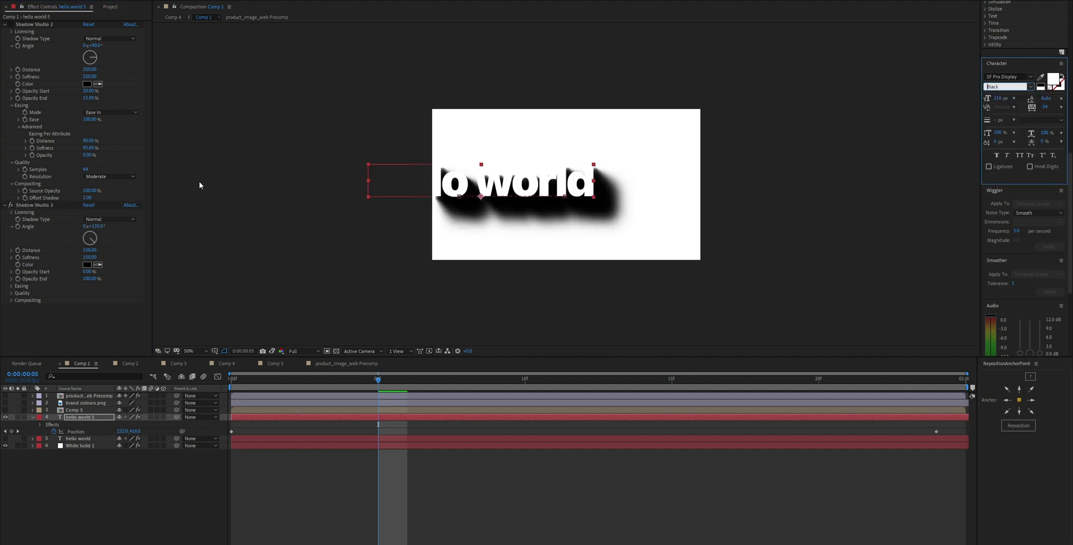
left_click(283, 249)
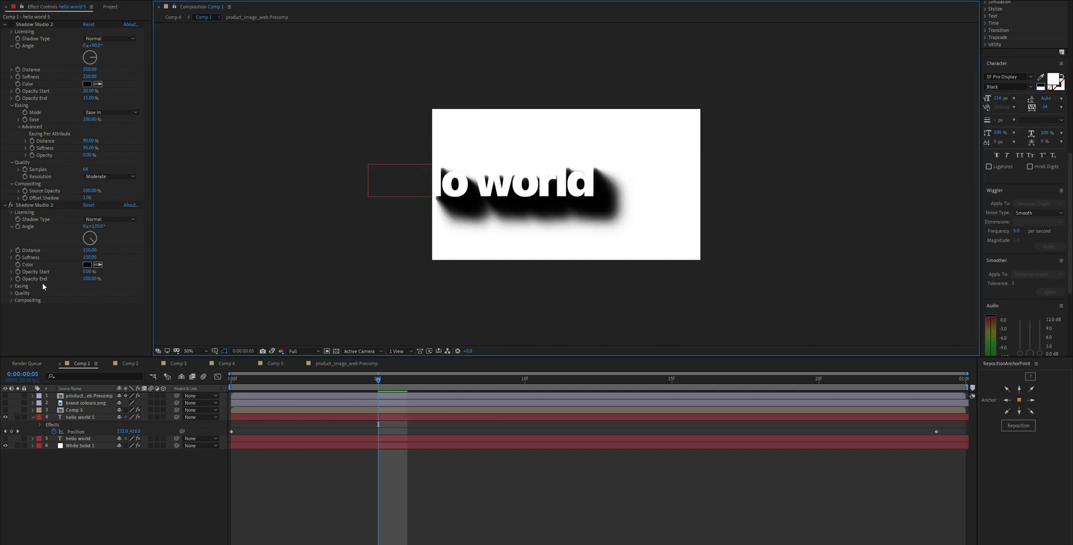